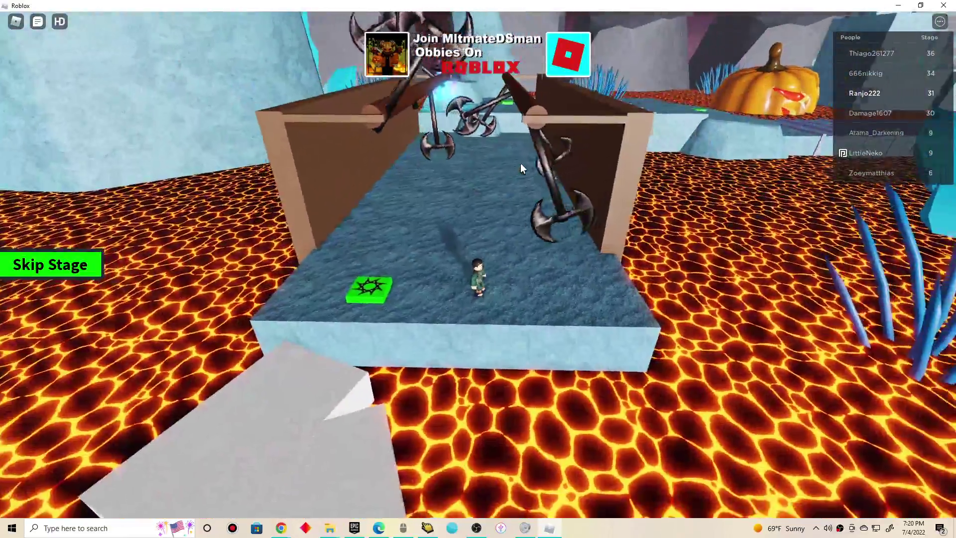
scroll(521, 166, up, 3)
scroll(520, 166, up, 3)
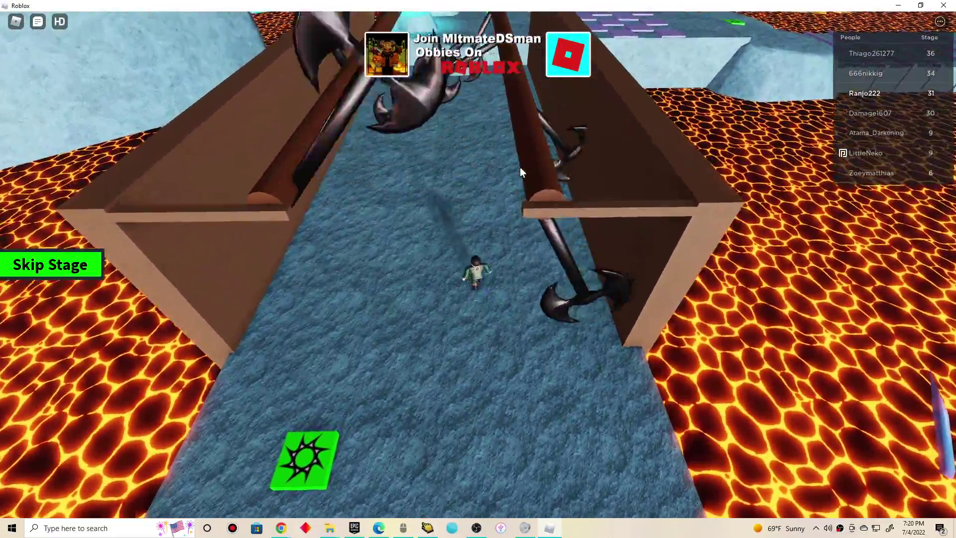
Walk through the axe corridor onto the red checkpoint pad
key(w)
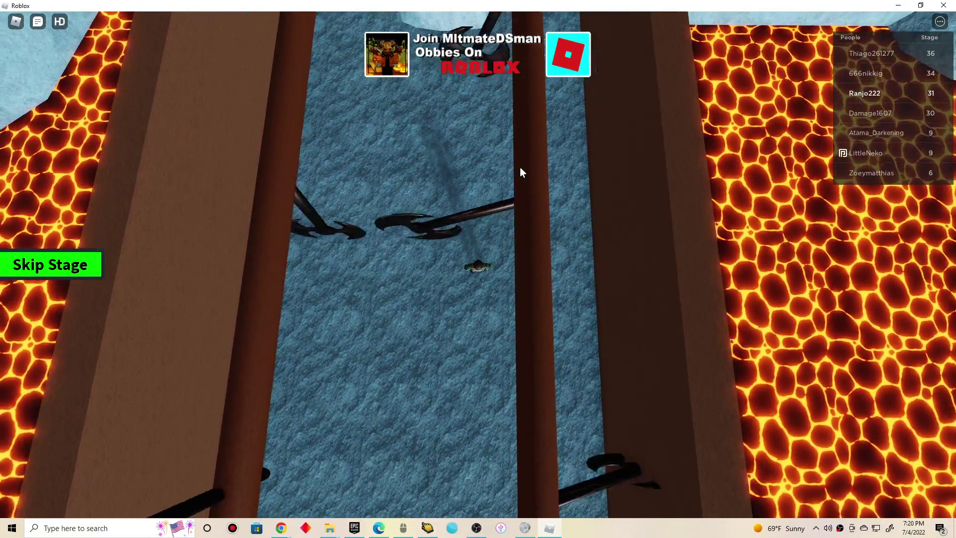
key(w)
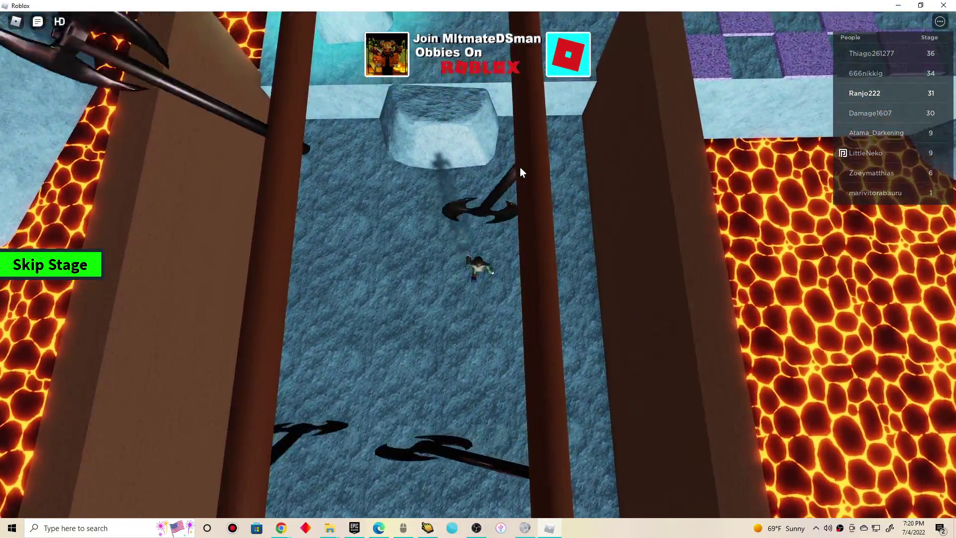
key(w)
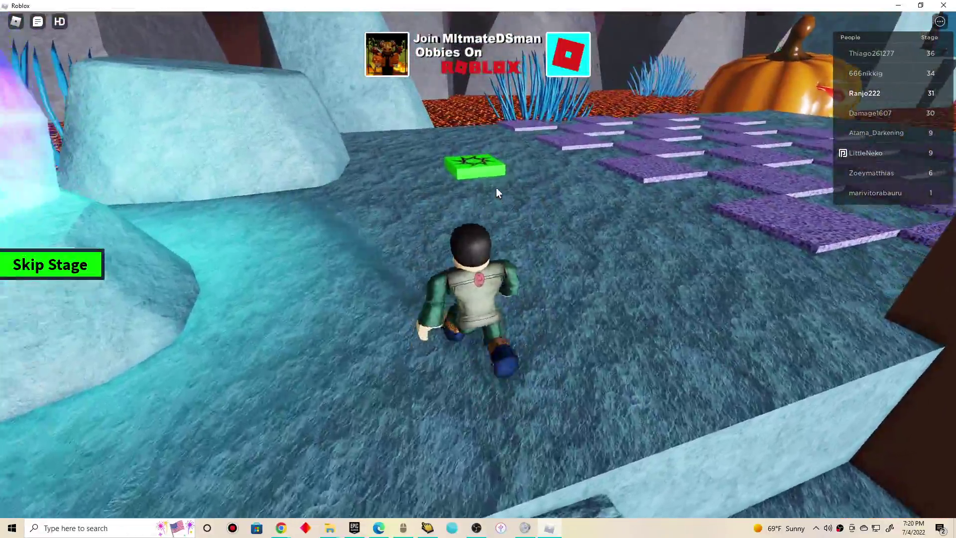
key(w)
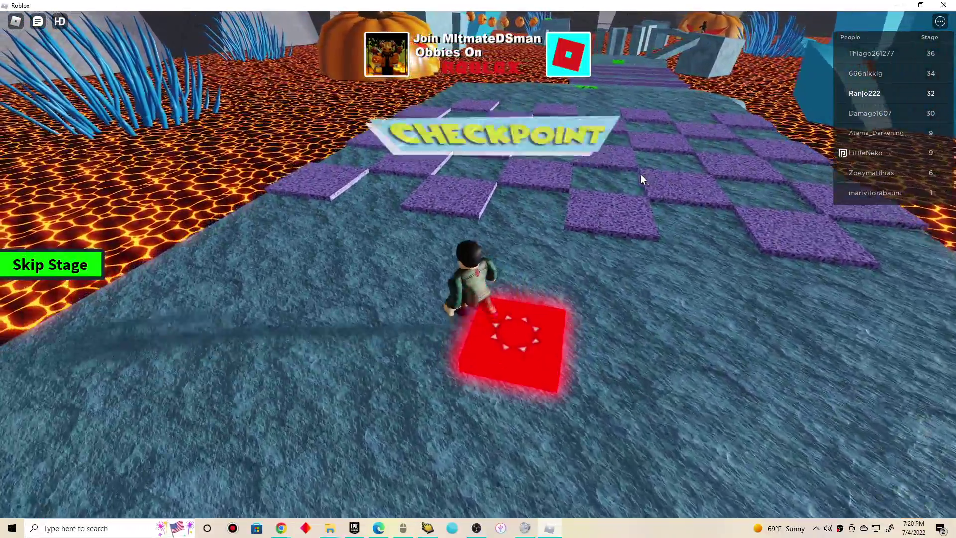
Cross the purple checkered tiles to the green pad before the stairs
key(w)
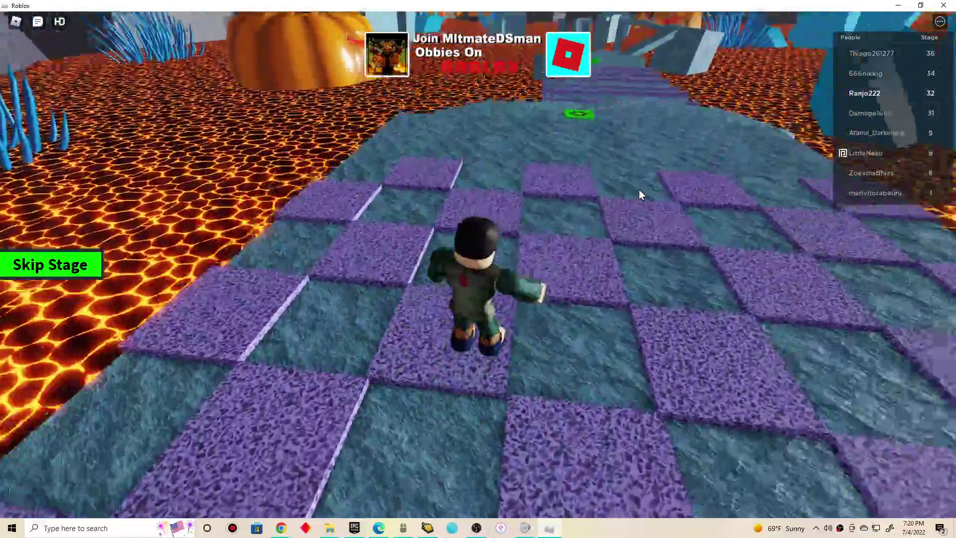
key(w)
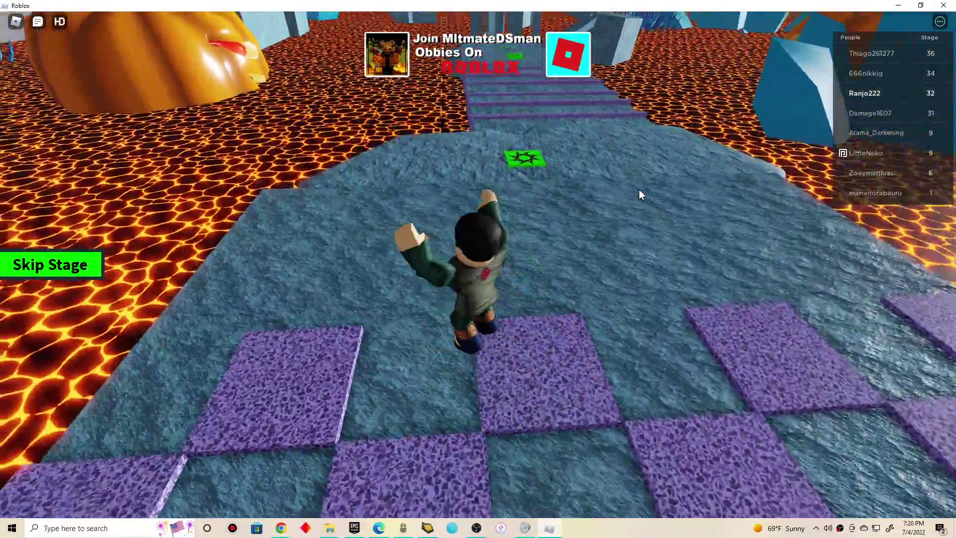
key(w)
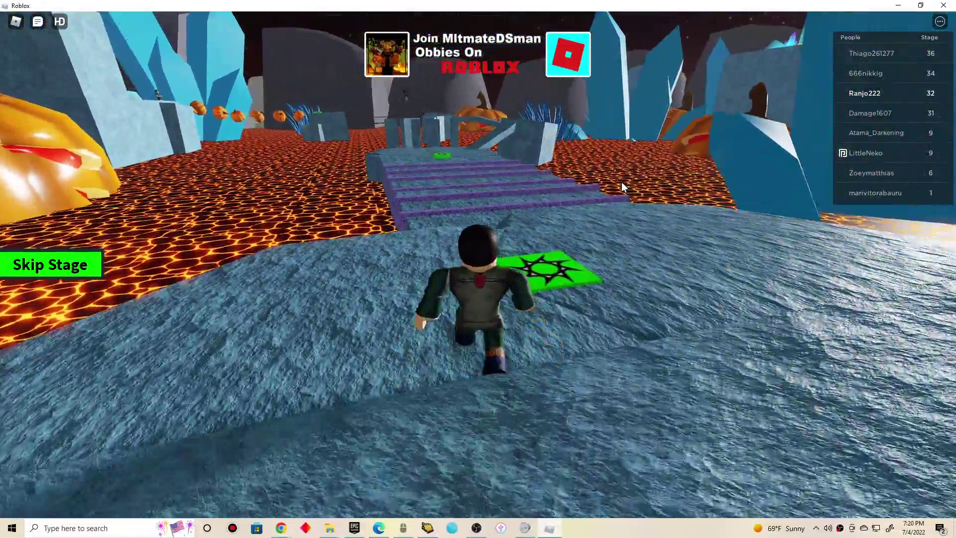
key(w)
Jump up the purple-striped stairs to the top platform
key(a)
key(w)
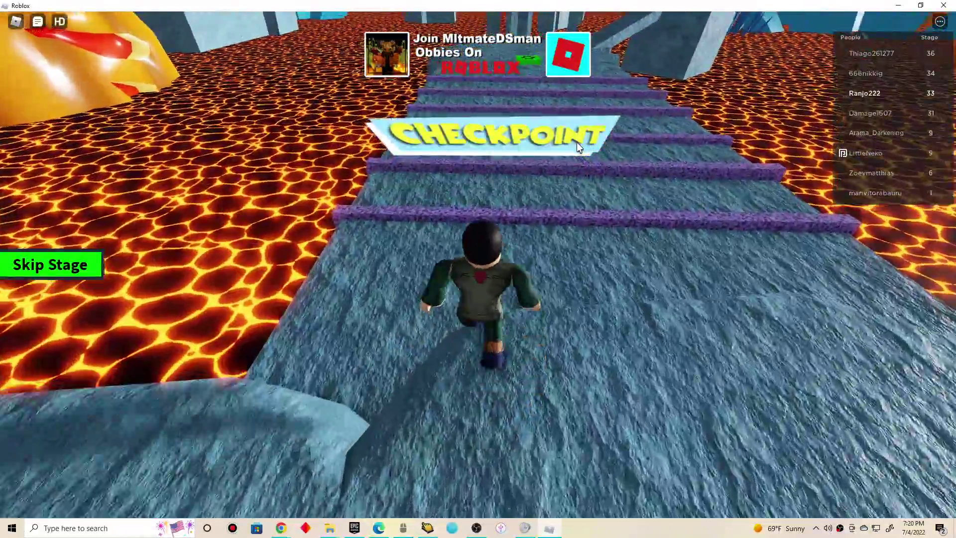
key(space)
key(w)
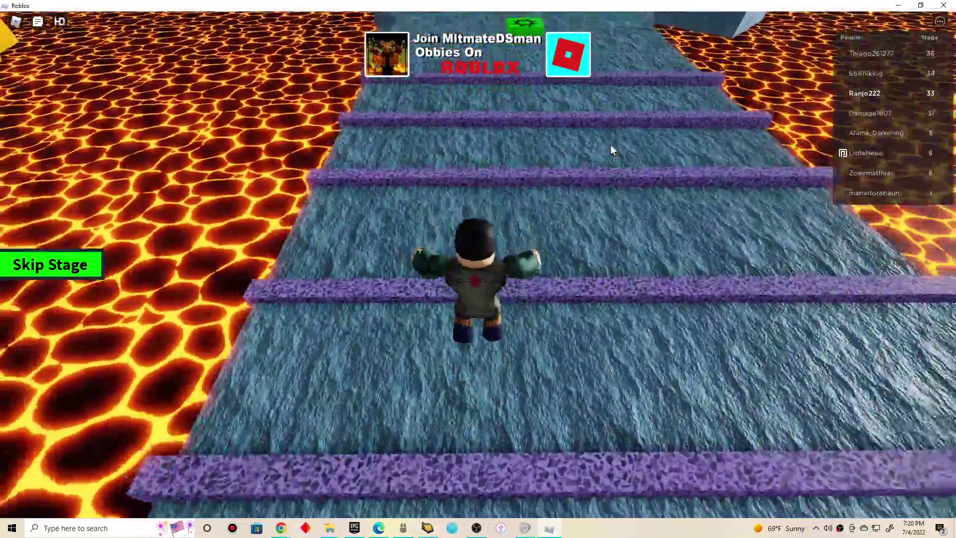
key(w)
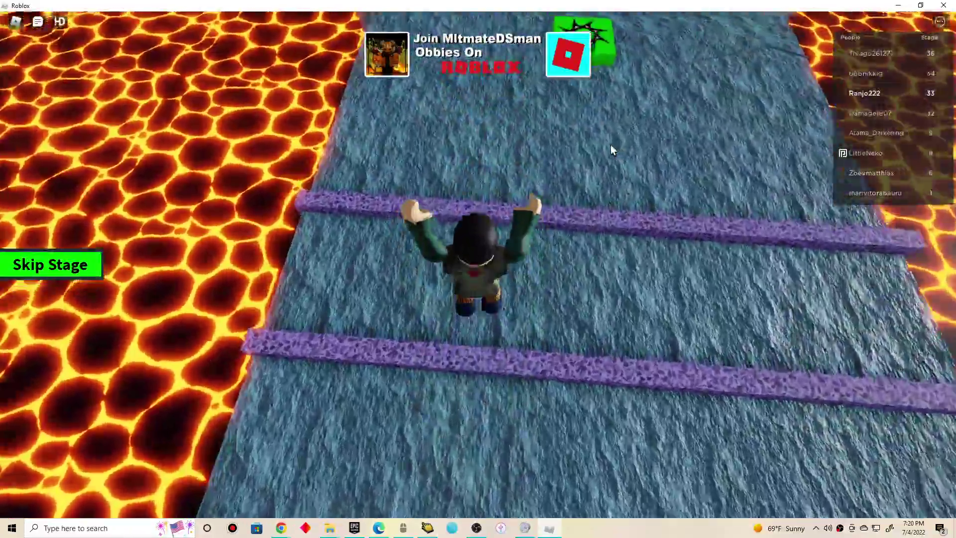
Run along the narrow stone path over the lava toward the pillars
key(w)
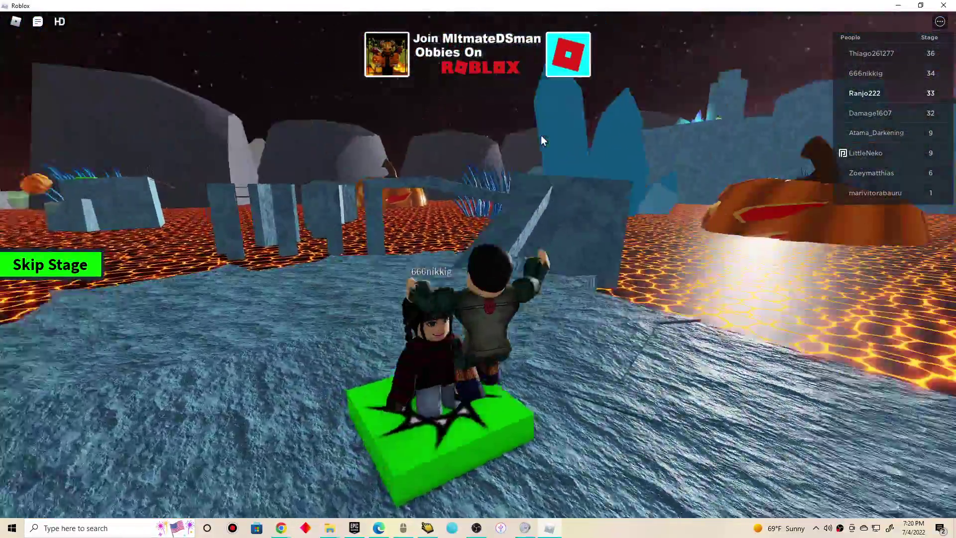
key(w)
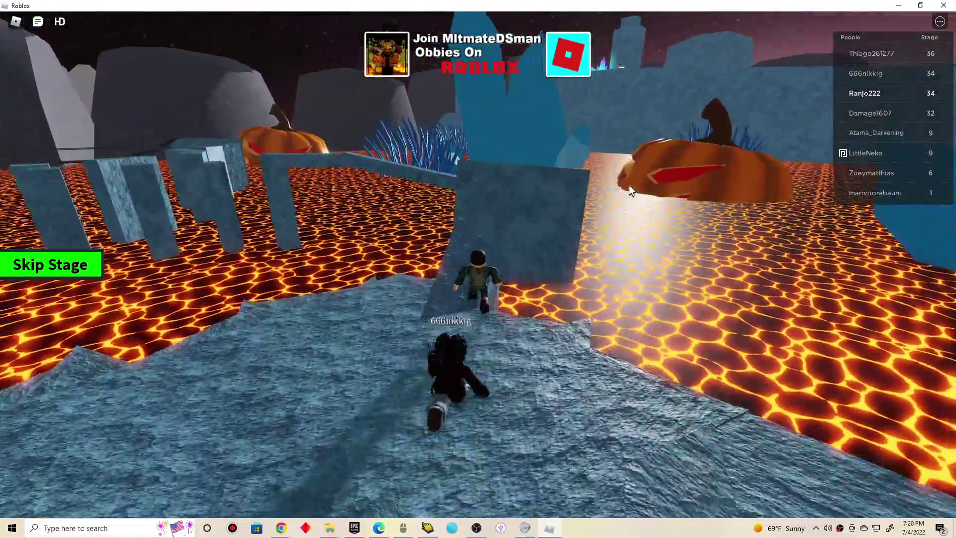
key(w)
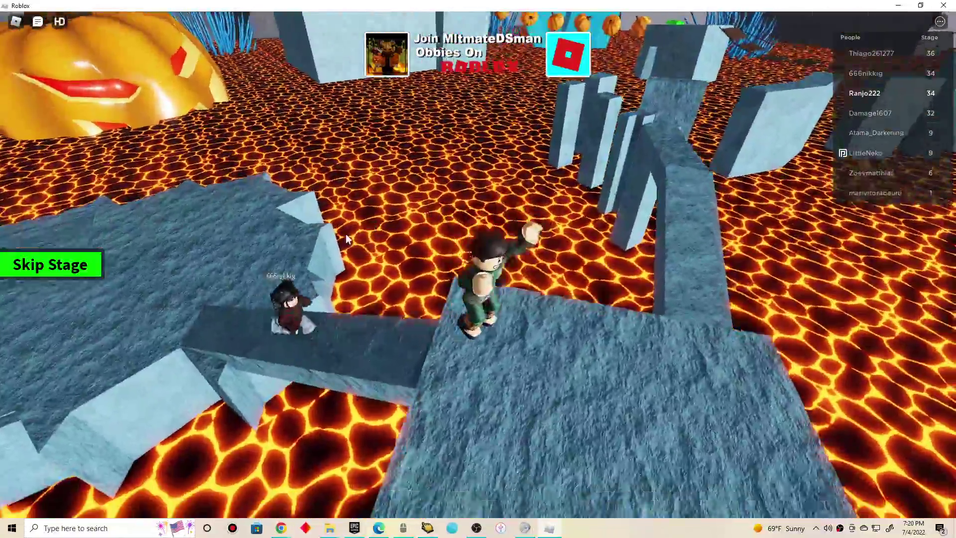
key(w)
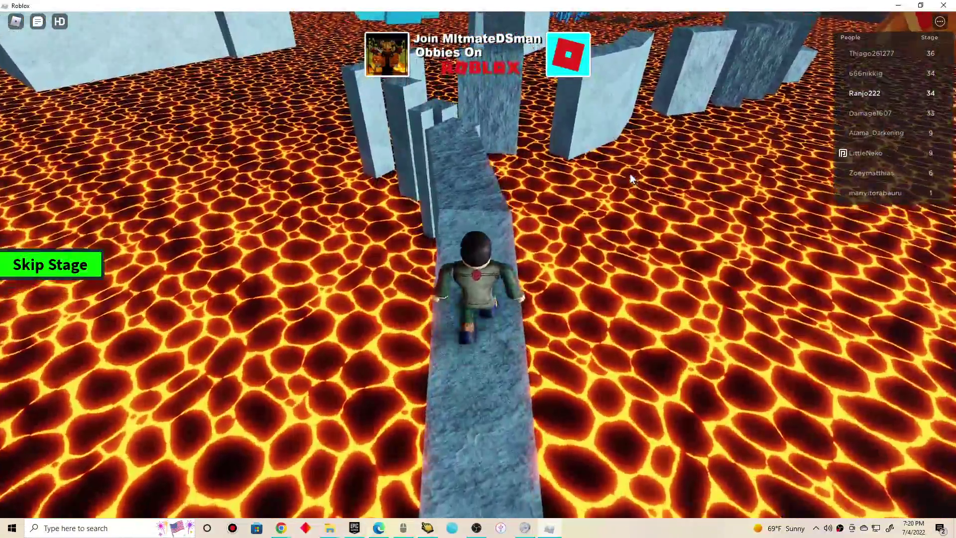
key(w)
Jump across the stone pillars and first blocks over the lava
key(space)
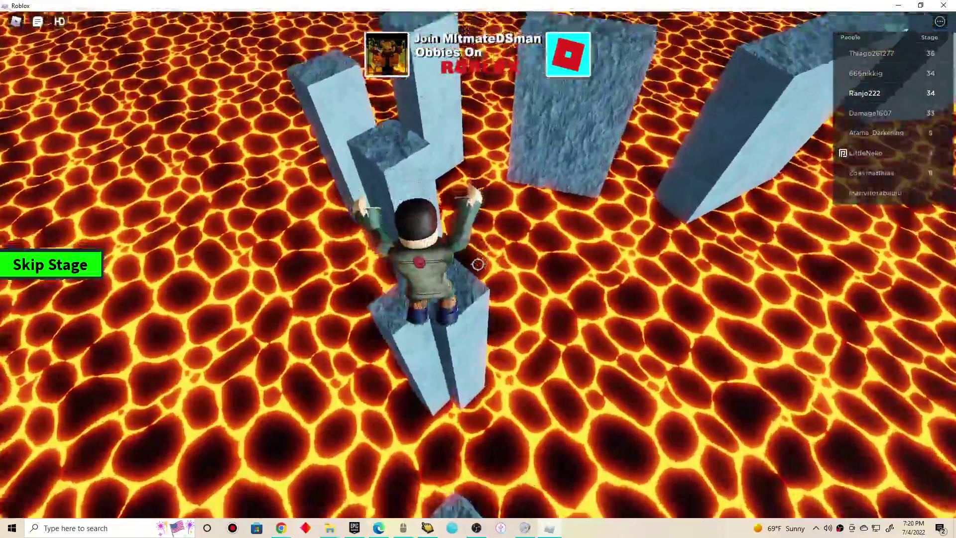
key(w)
key(space)
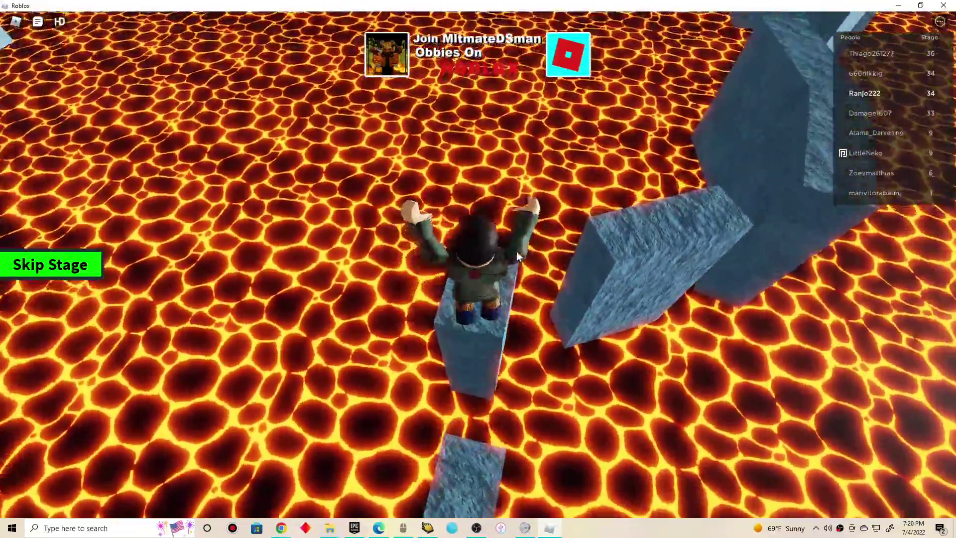
key(w)
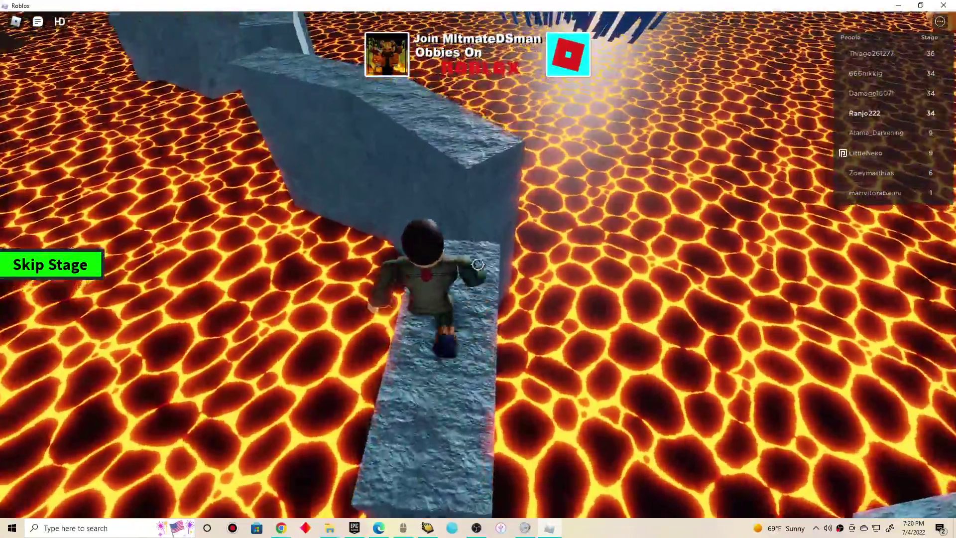
key(space)
Hop the next stone blocks up onto the raised stone platform
key(w)
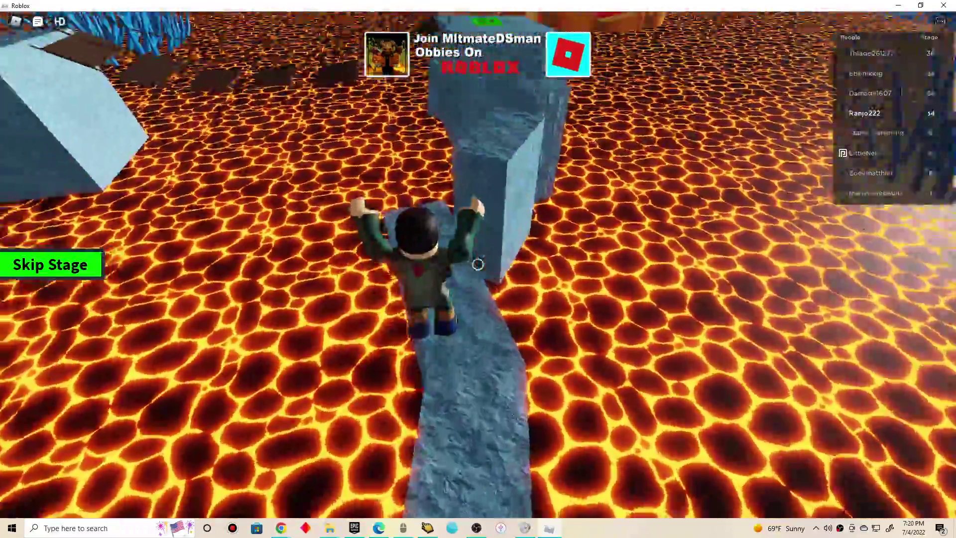
key(w)
key(space)
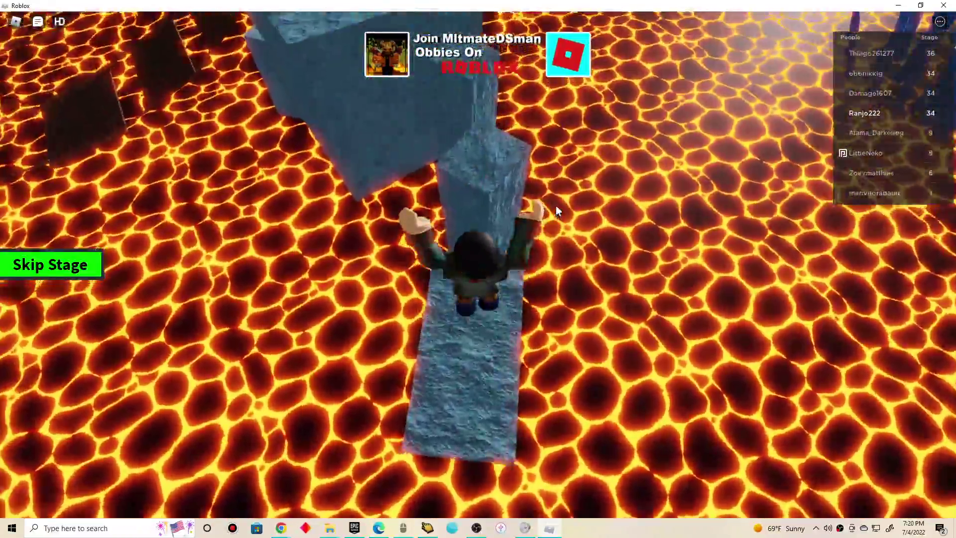
key(w)
key(space)
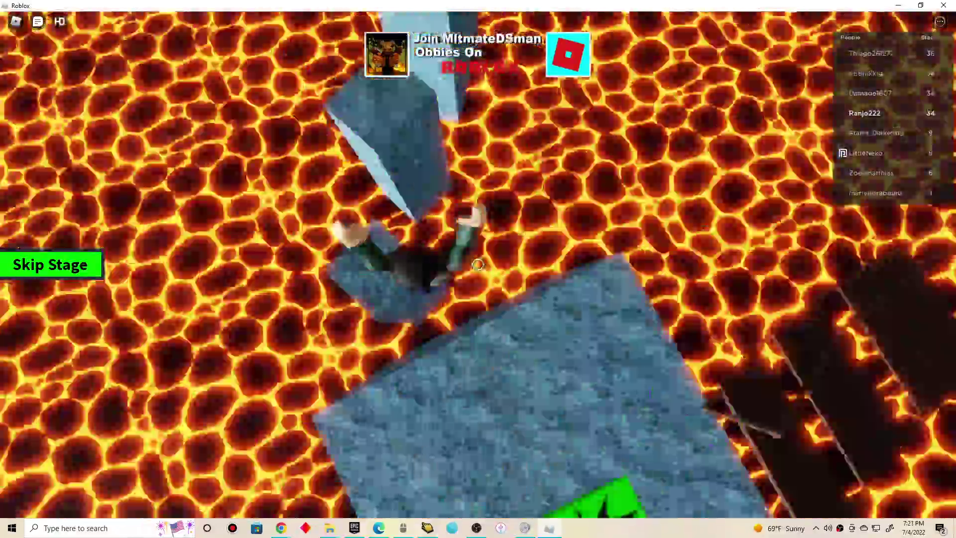
key(space)
Cross the dark steps over the lava onto the blue stone platform
key(w)
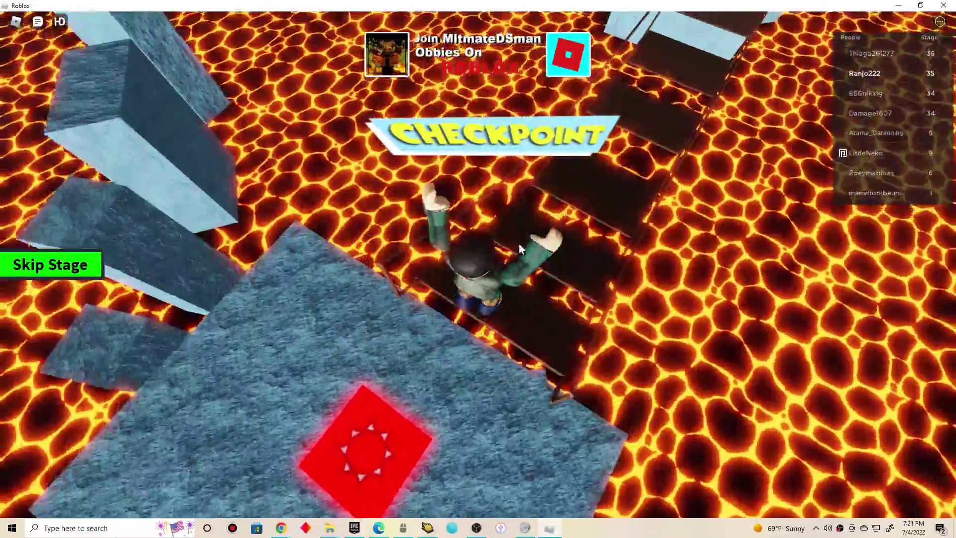
key(w)
key(space)
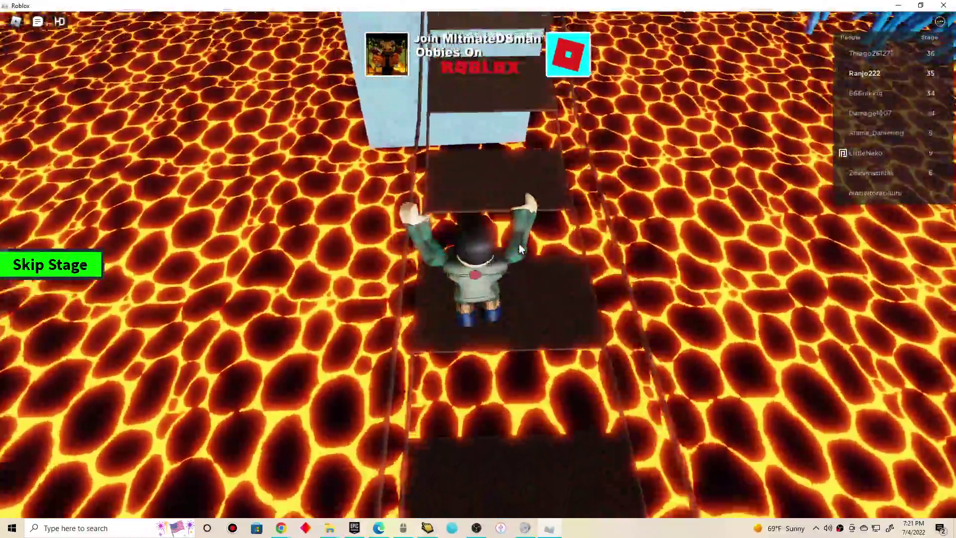
key(w)
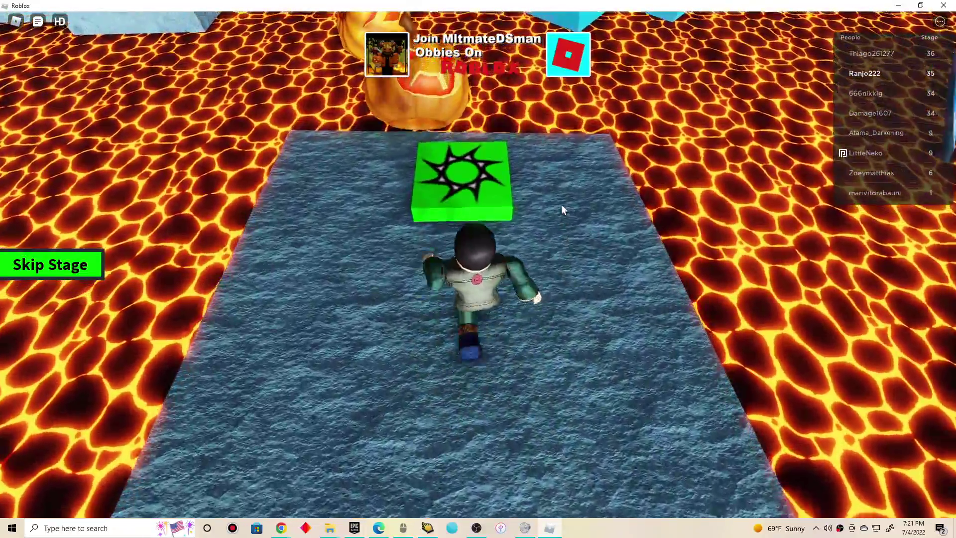
Step onto the checkpoint pad, briefly opening and closing the system calendar
key(w)
click(913, 528)
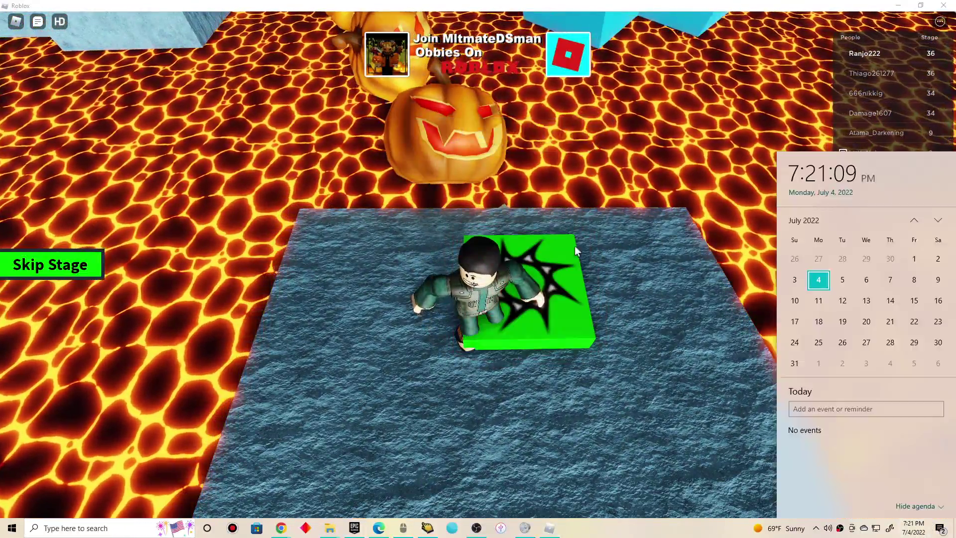
click(573, 232)
Hop across the pumpkins over the lava toward the blue stone wall
key(w)
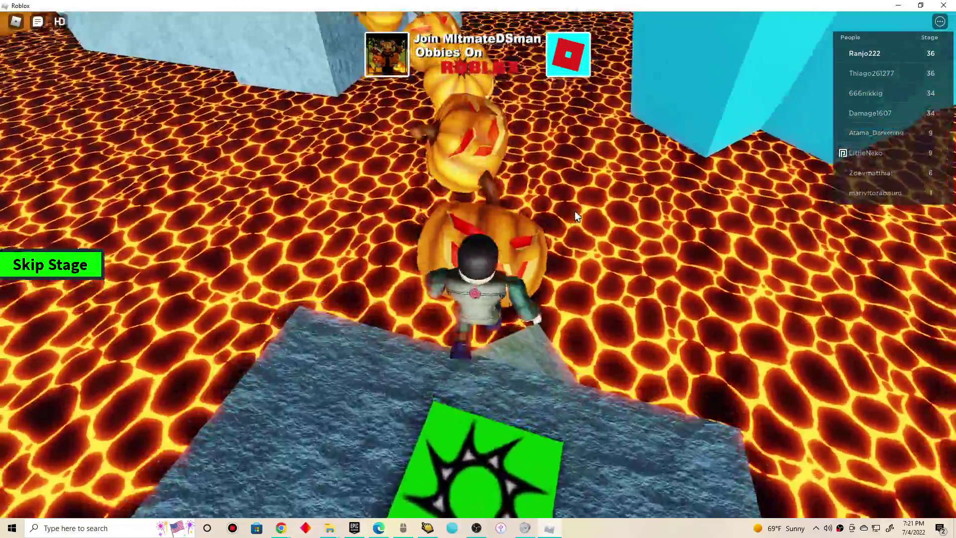
key(w)
key(space)
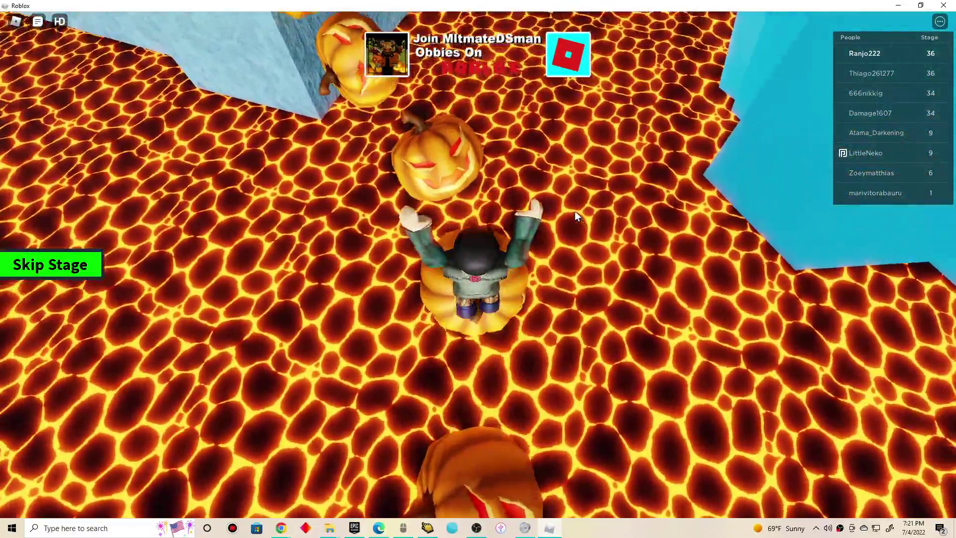
key(w)
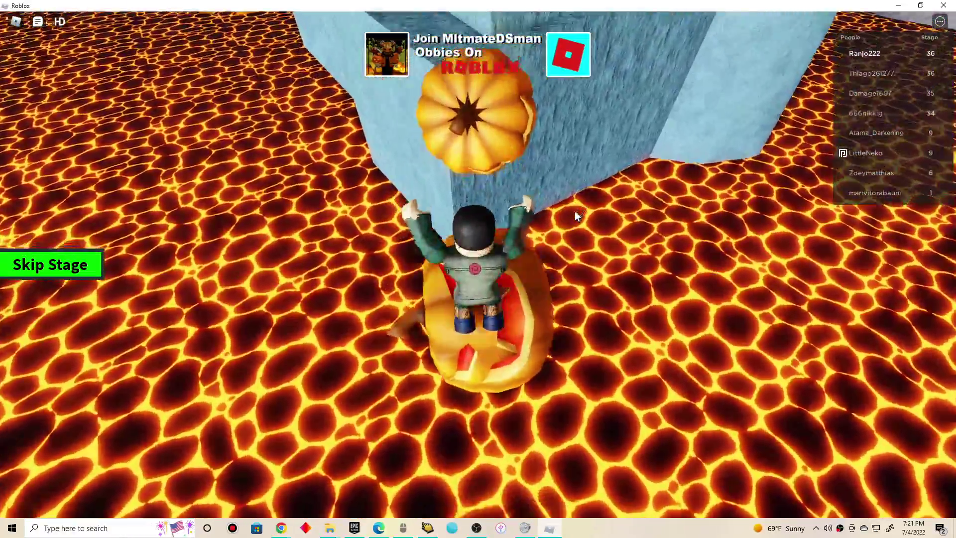
Climb the ice ledge and get over the ice block to the door
key(w)
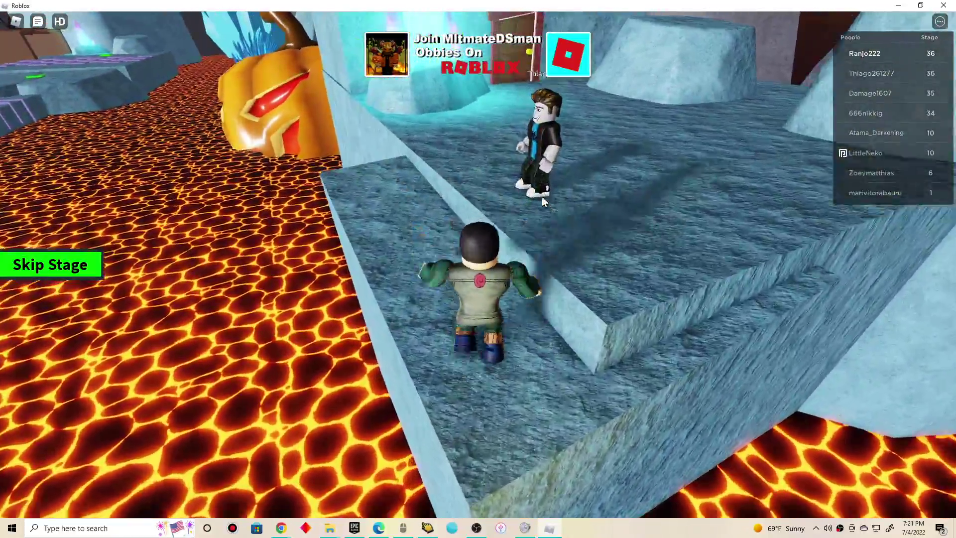
key(w)
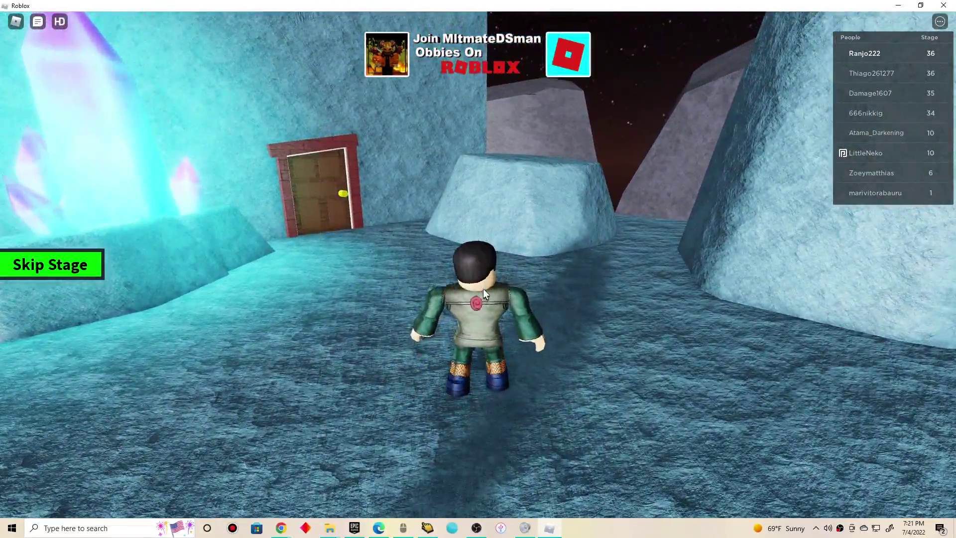
key(w)
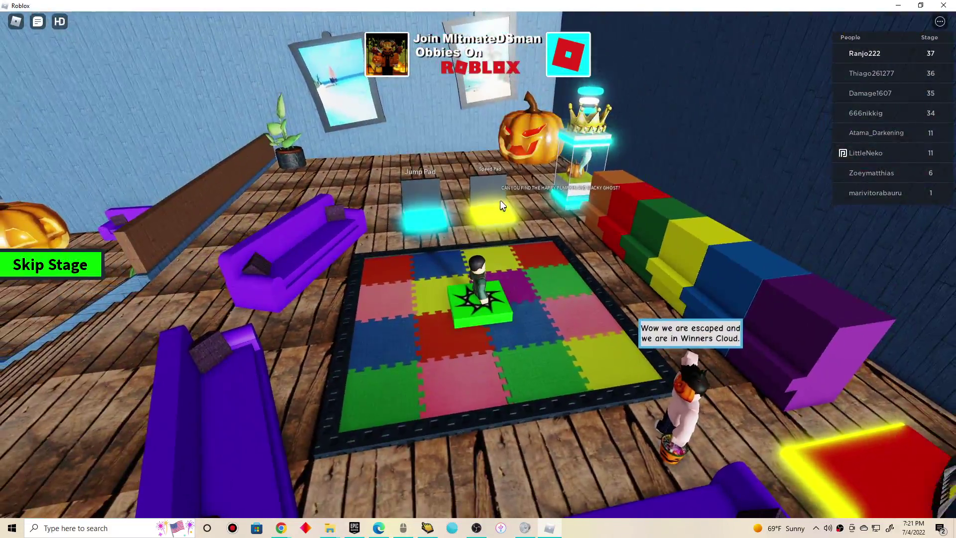
Walk from the green pad across the mat and past the rainbow sofa toward the Jump and Speed Pads
key(s)
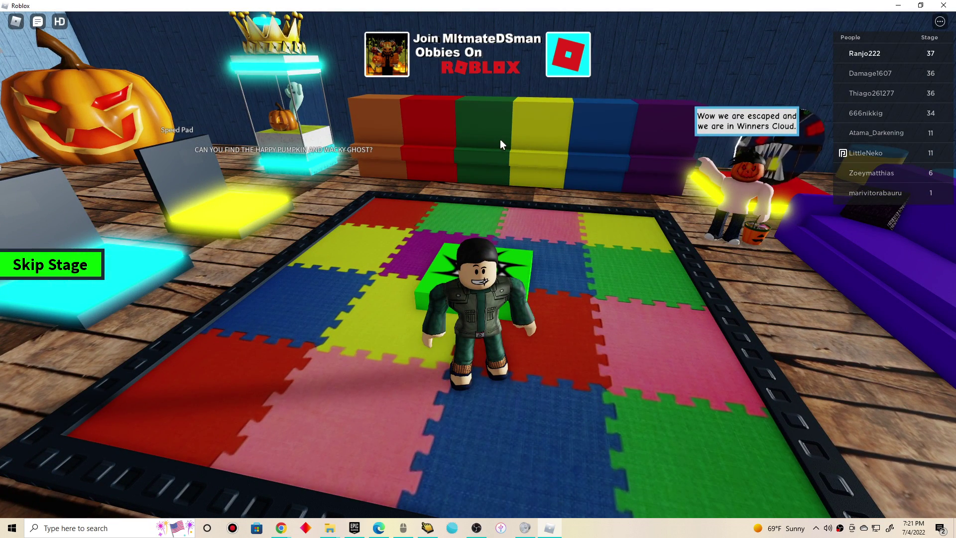
scroll(627, 203, down, 5)
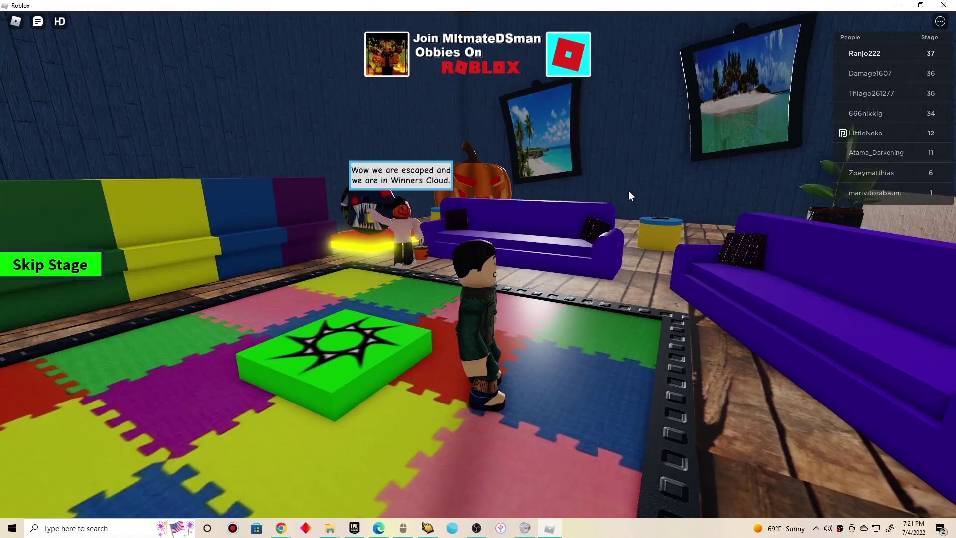
scroll(628, 190, down, 3)
scroll(628, 191, up, 2)
scroll(628, 190, up, 2)
scroll(628, 191, up, 2)
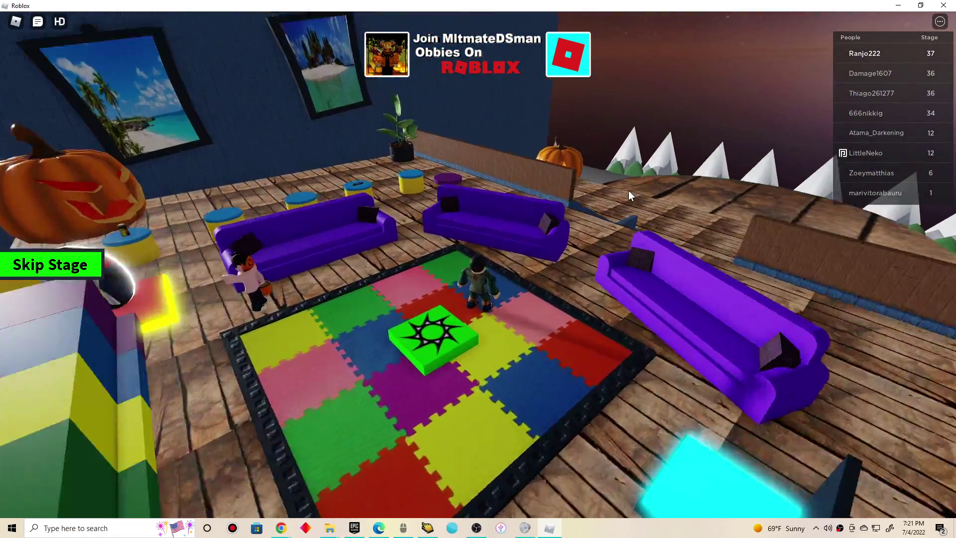
scroll(629, 191, up, 2)
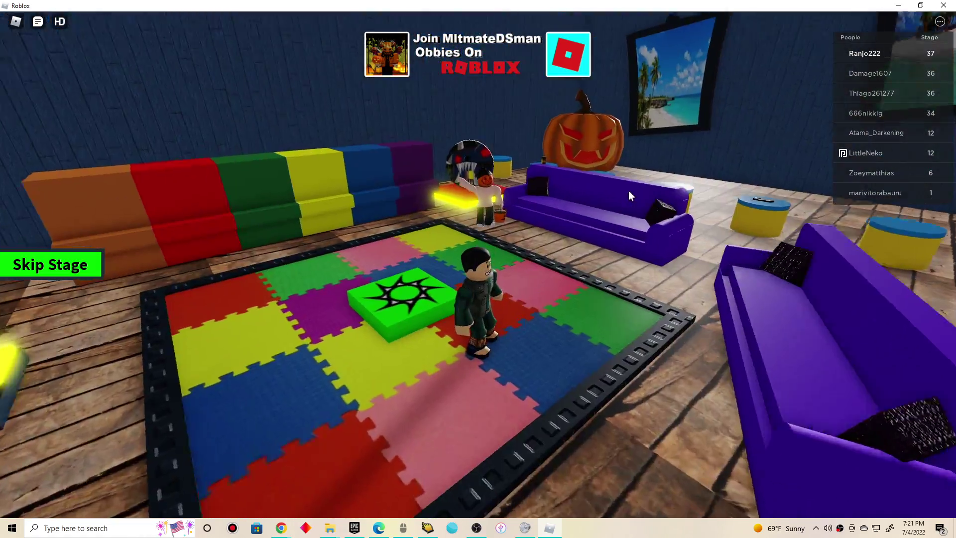
scroll(628, 191, up, 2)
key(s)
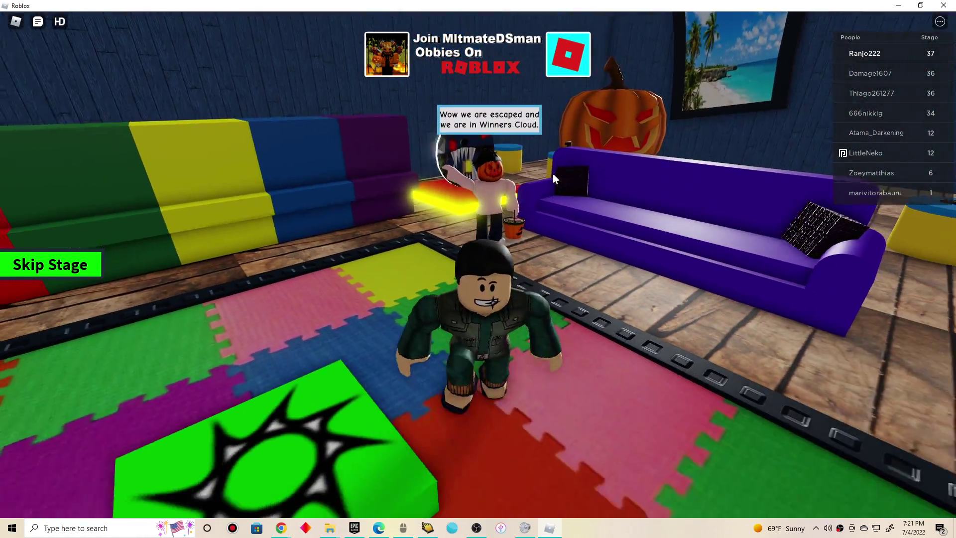
drag(576, 177, 451, 157)
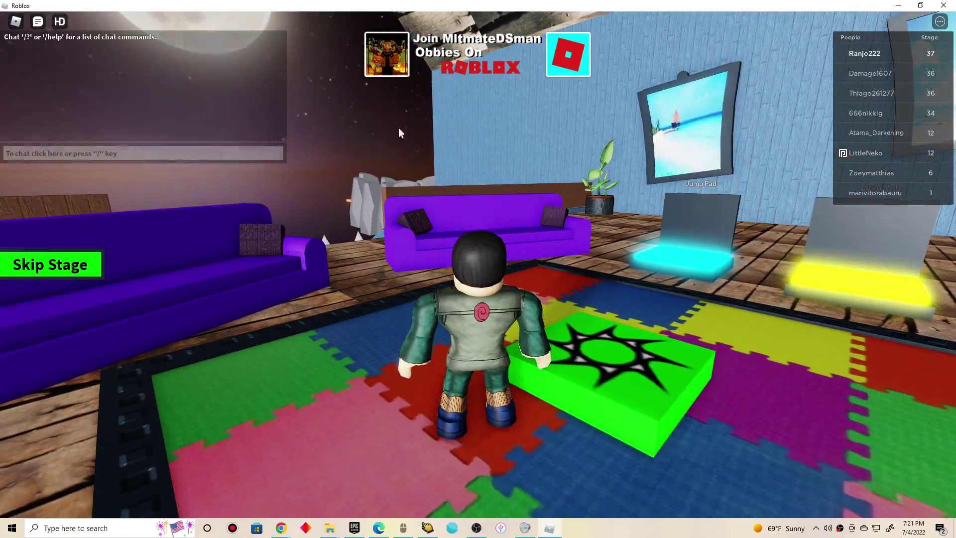
scroll(560, 154, down, 5)
scroll(553, 169, up, 5)
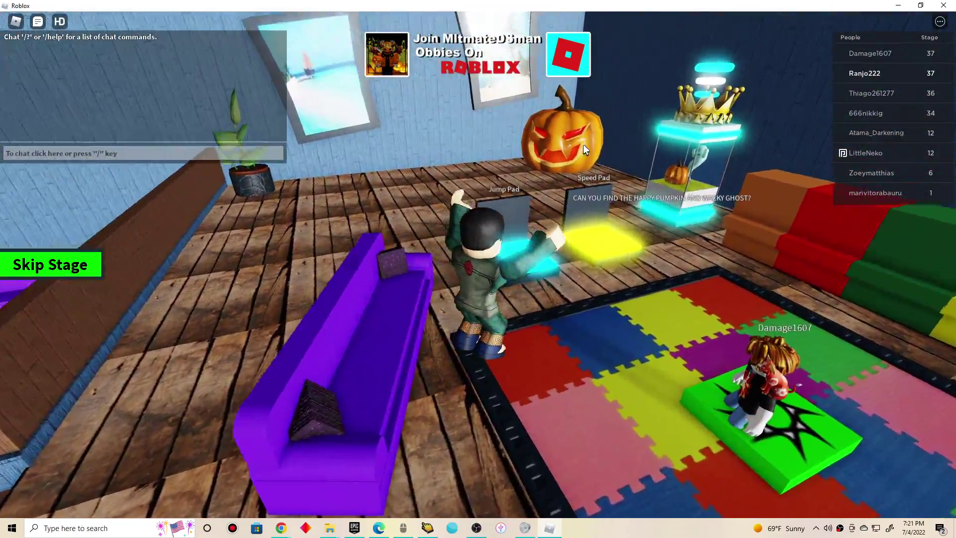
key(d)
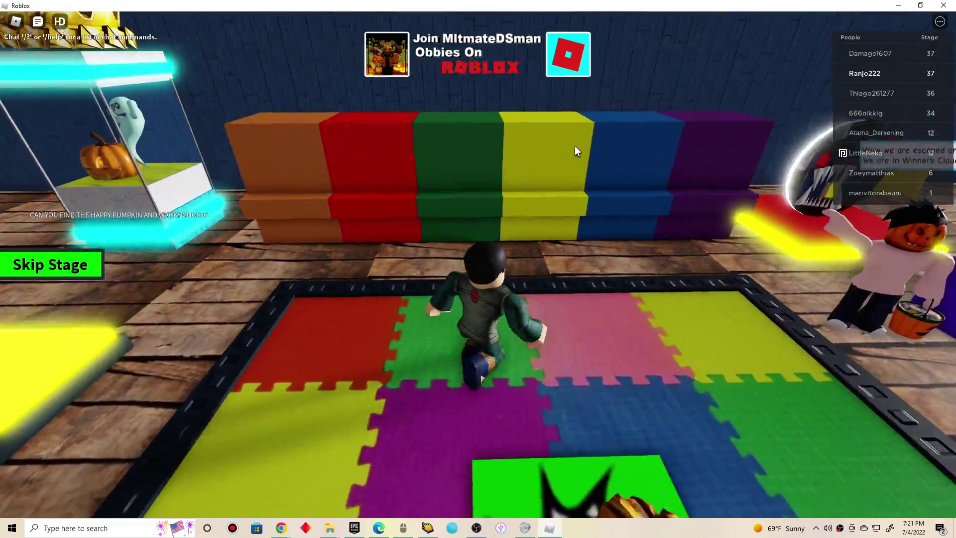
key(a)
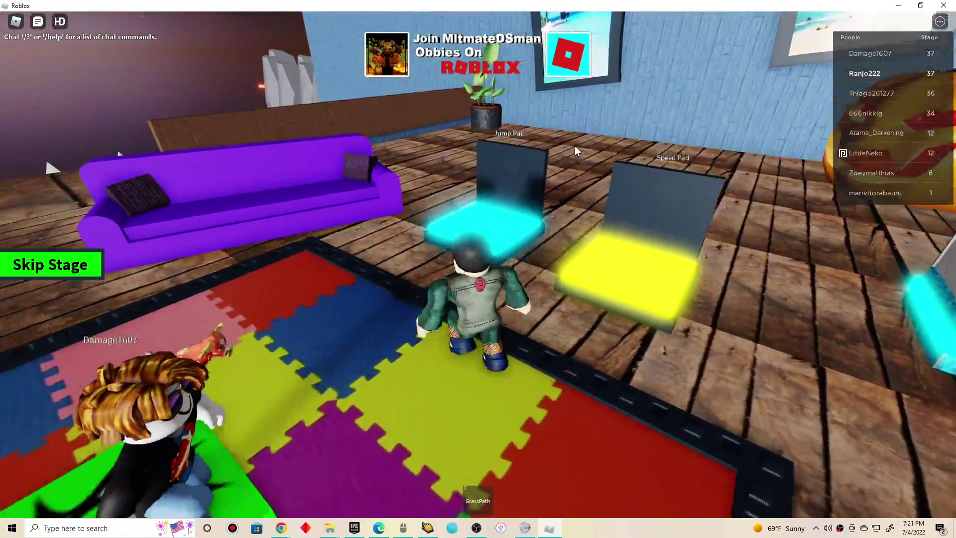
Walk onto the walkway with Shift Lock on and run off the platform edge
key(a)
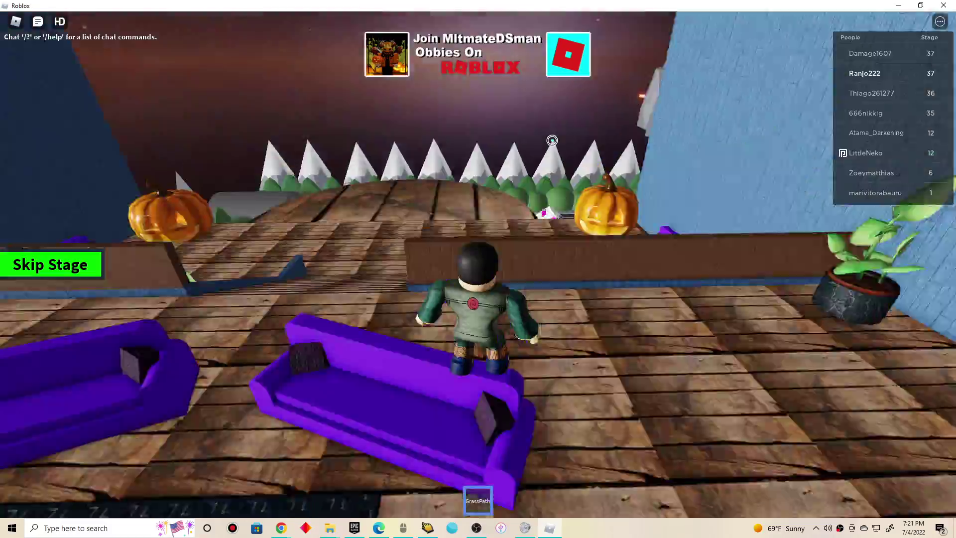
key(shift)
key(space)
key(w)
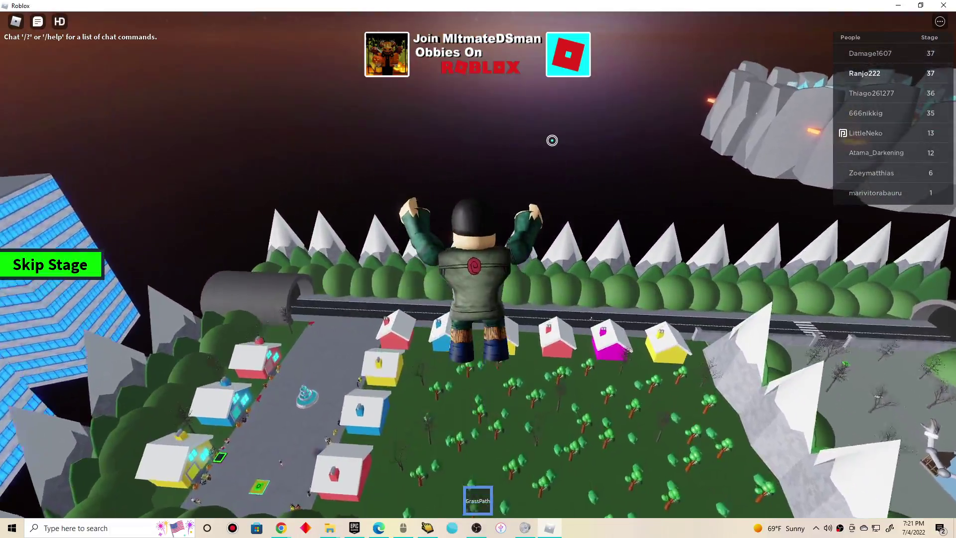
Run through the village past the pink wall and along the grey road toward the hills
key(w)
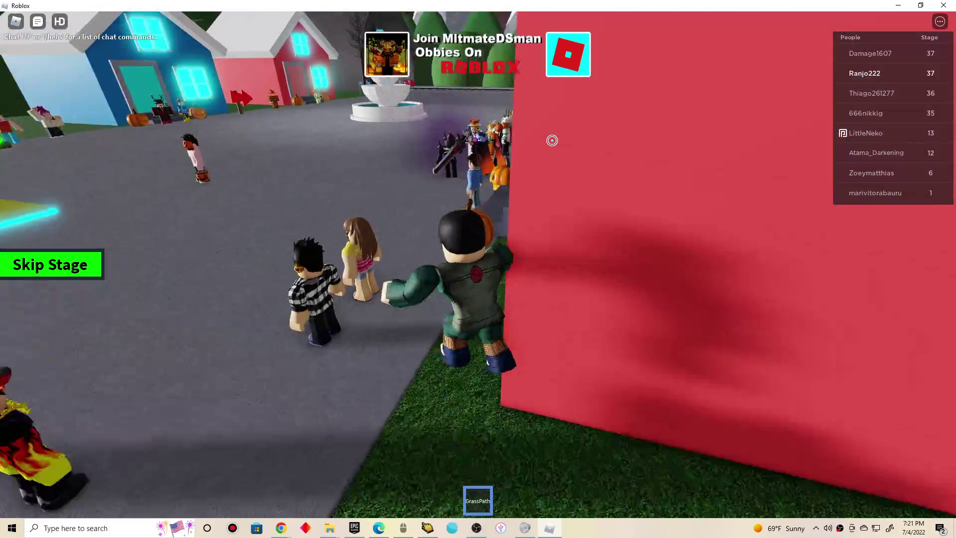
key(space)
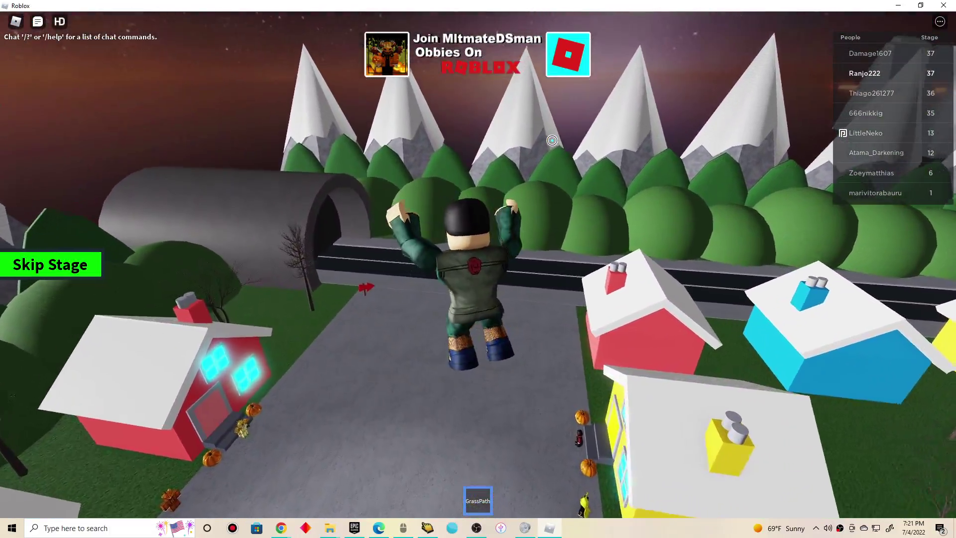
key(w)
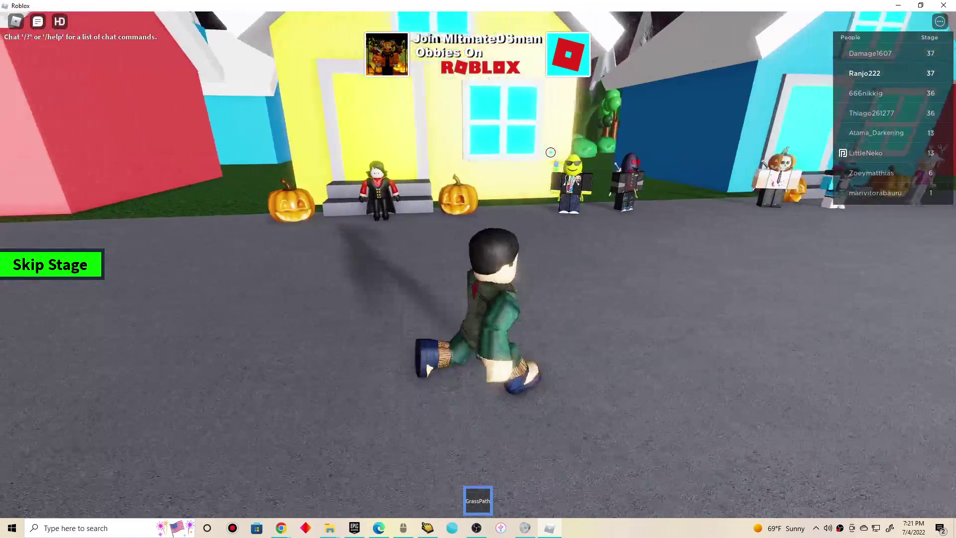
key(space)
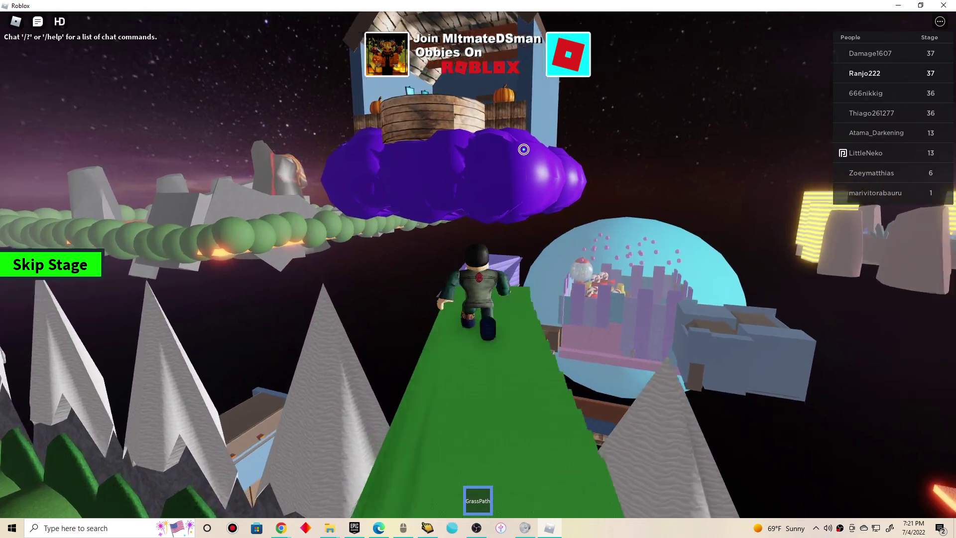
Run into the floating room, cross to the window ledge, and jump back onto the green path
key(w)
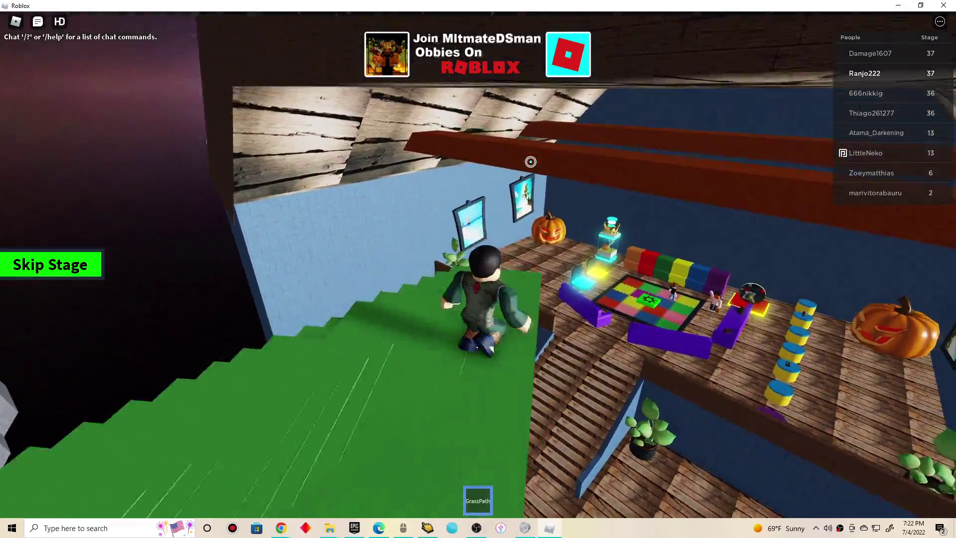
key(w)
key(space)
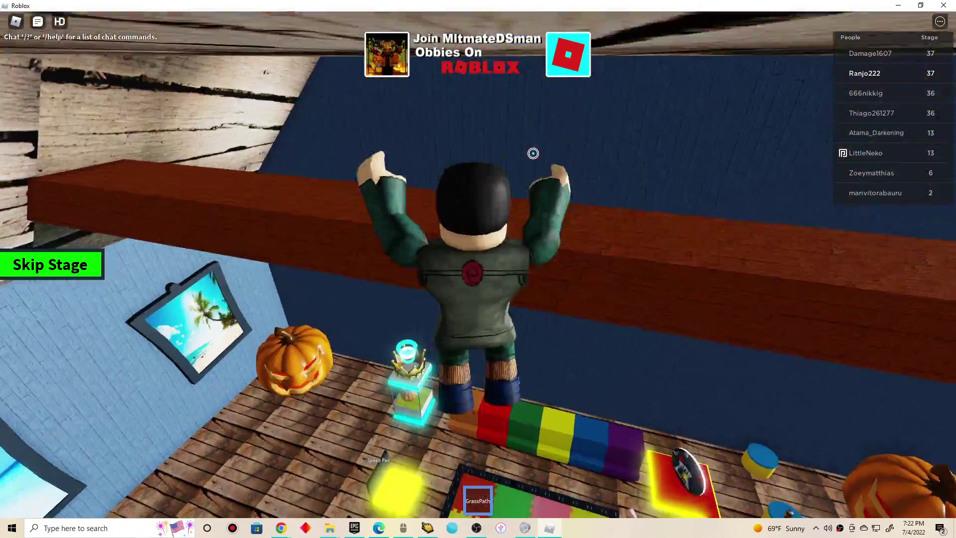
key(w)
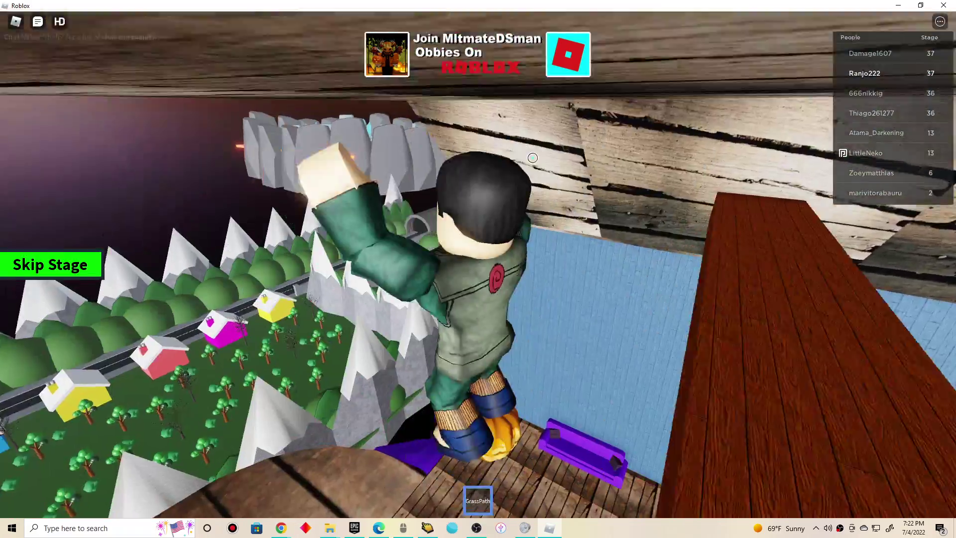
key(w)
Follow the green path up toward the grey ramp and the candy dome
key(s)
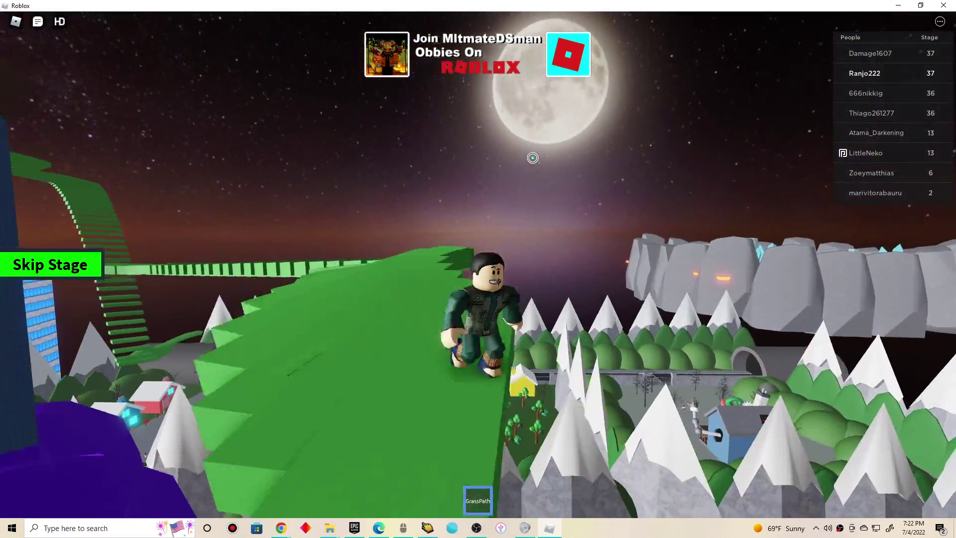
key(s)
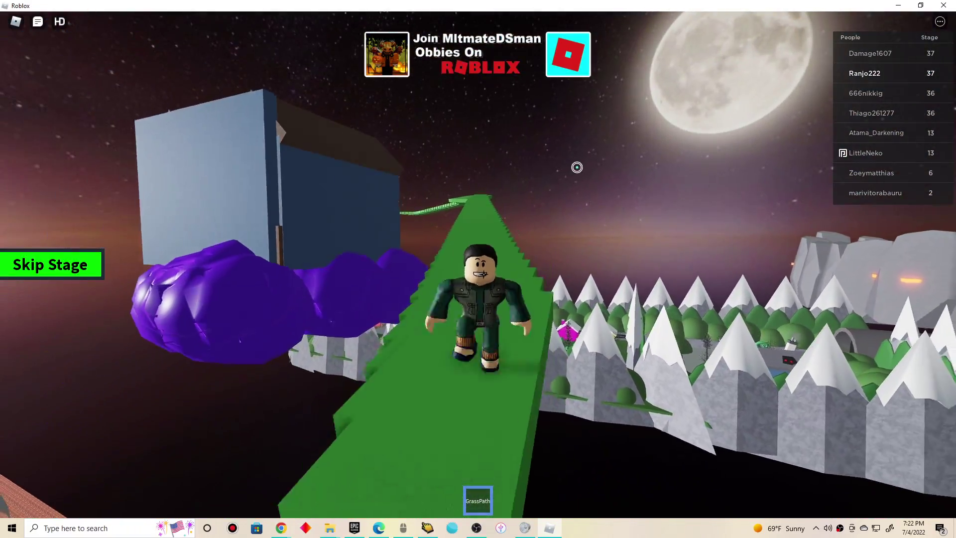
key(w)
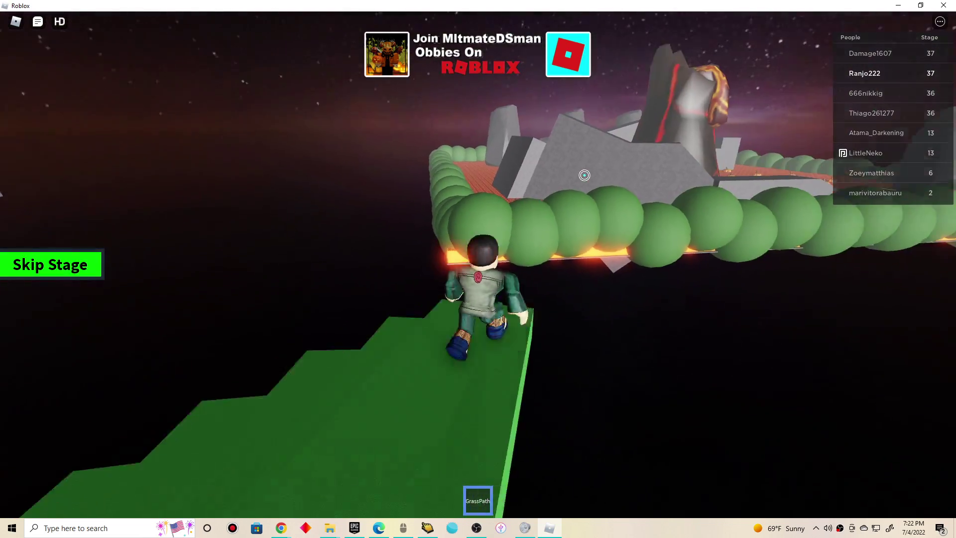
key(w)
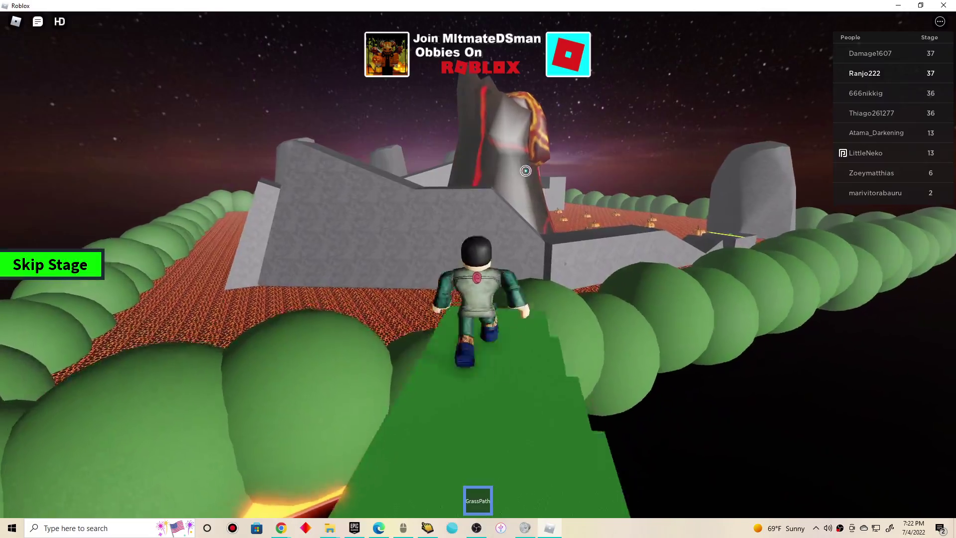
key(w)
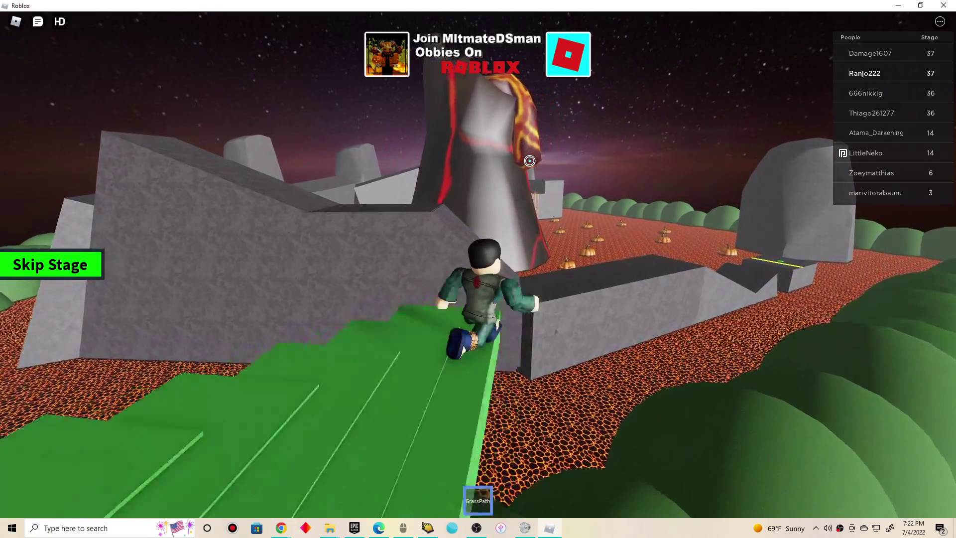
key(w)
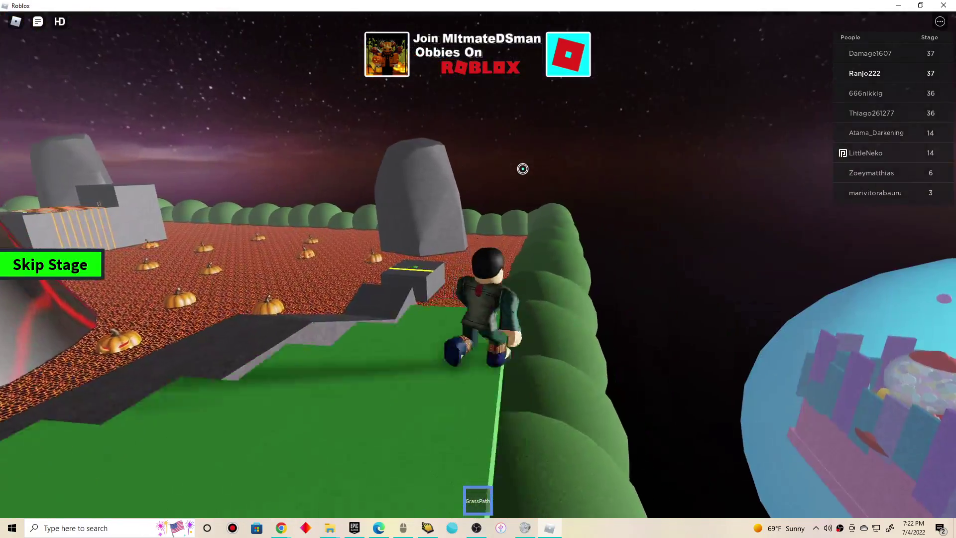
Run the bending green path past the glowing yellow blocks and tower onto the grey platform
key(w)
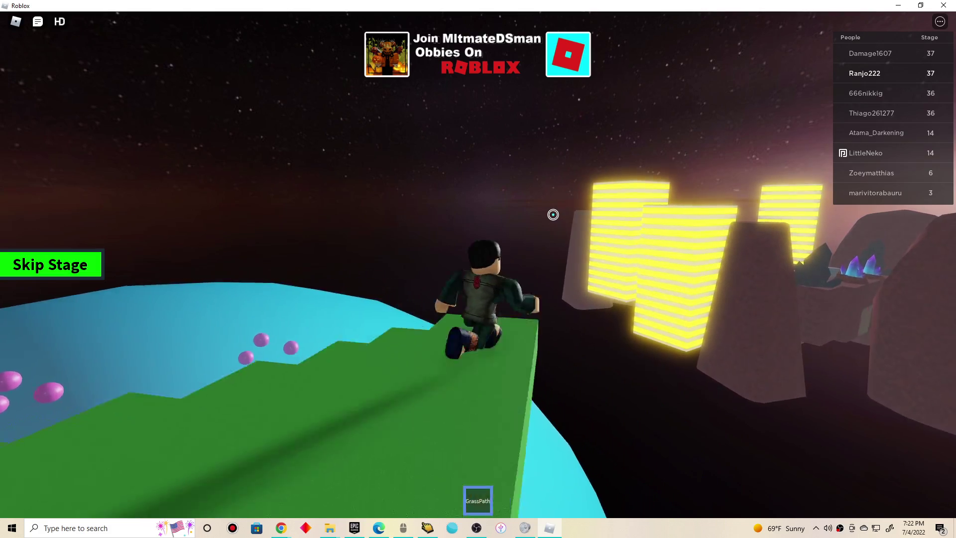
key(w)
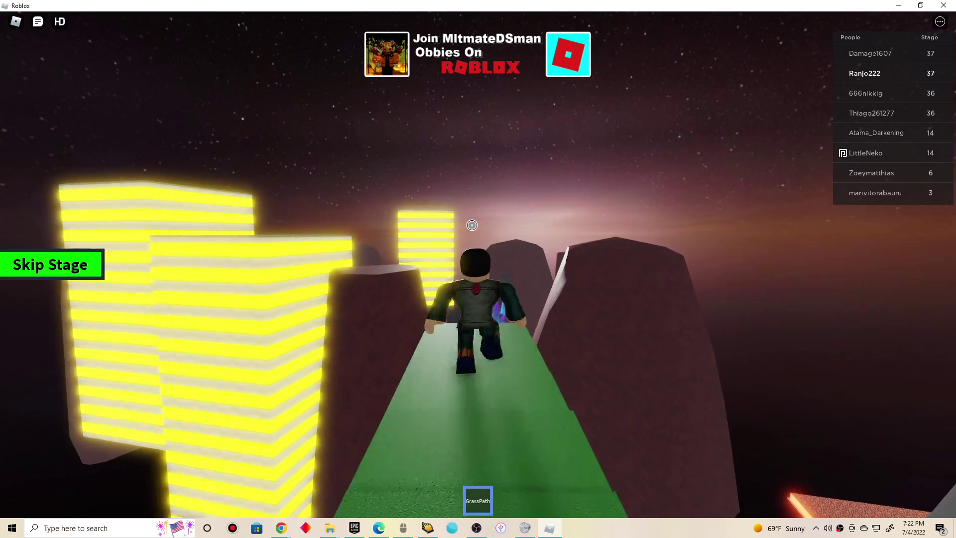
key(w)
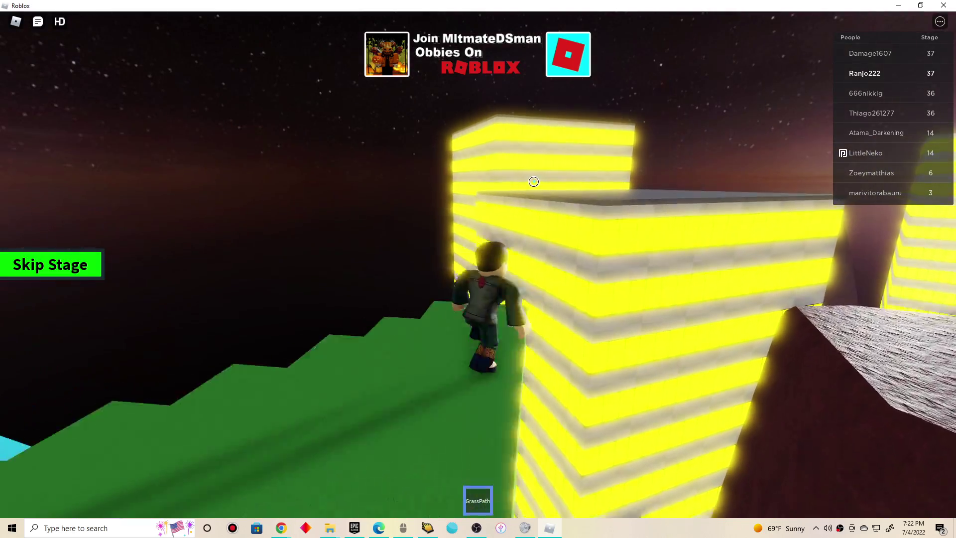
key(w)
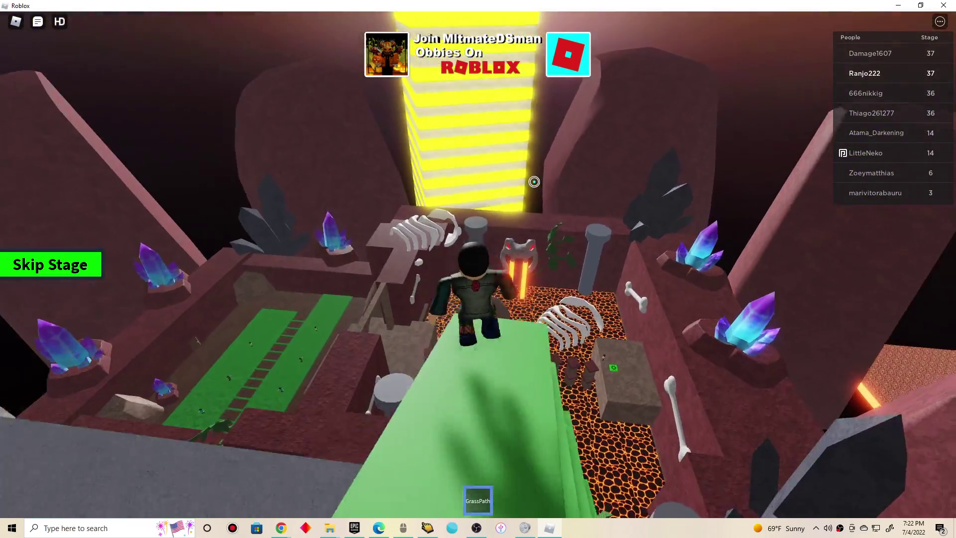
key(w)
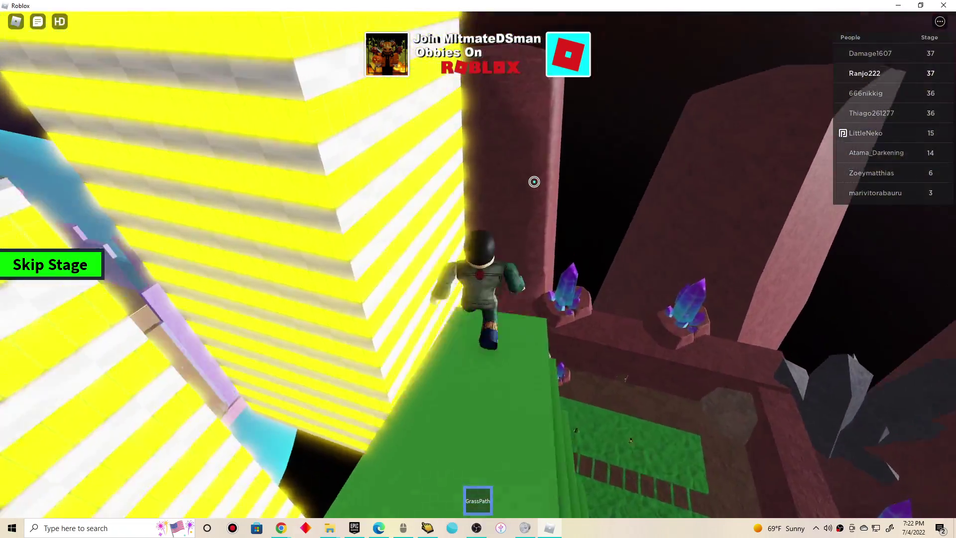
key(w)
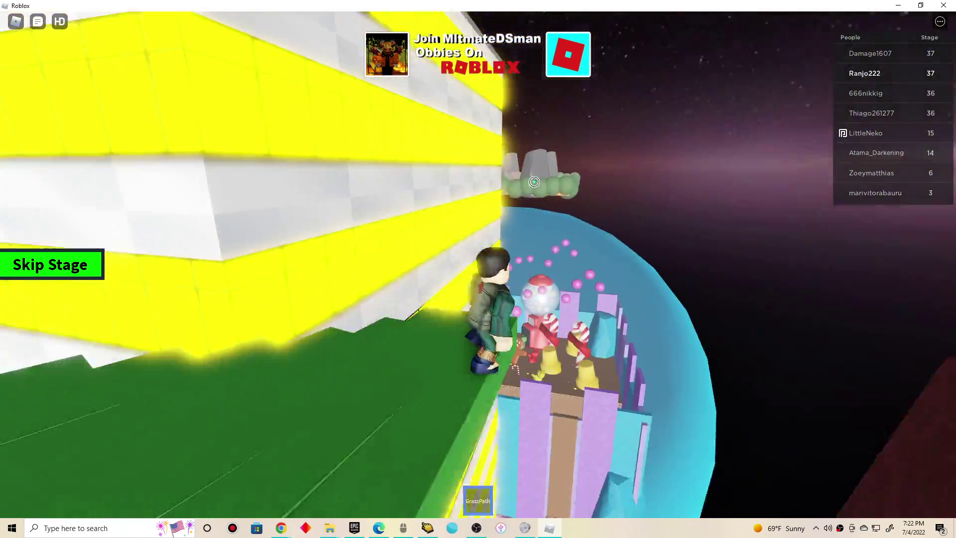
key(w)
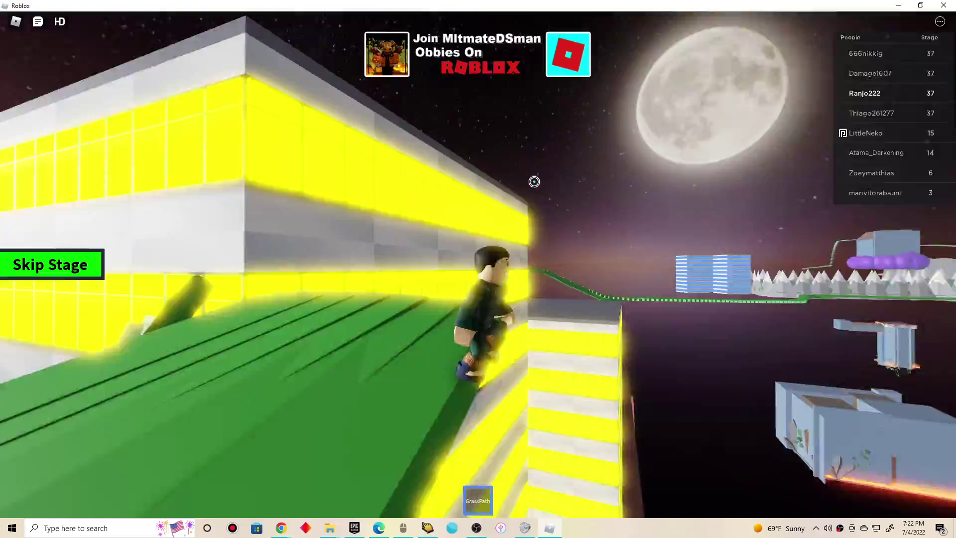
key(w)
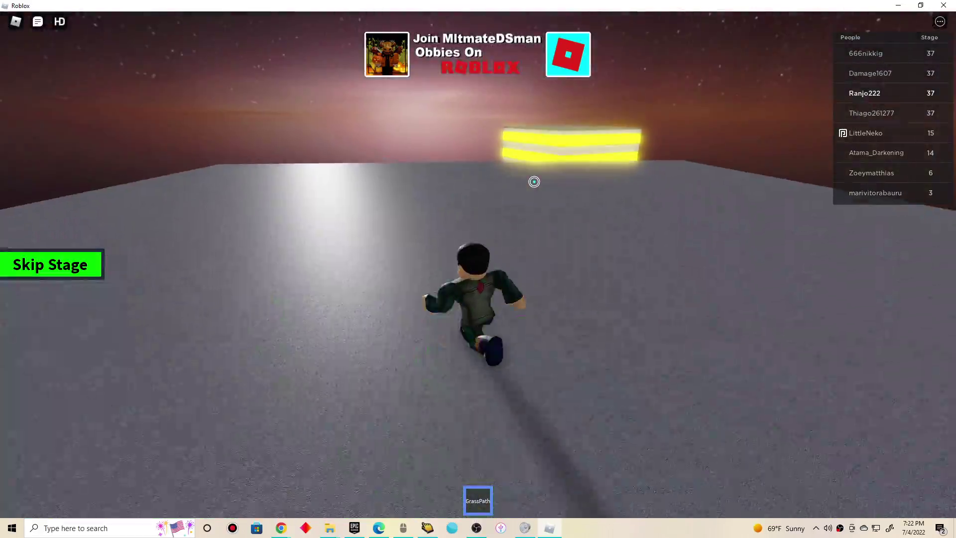
Run from the grey platform along the curving green path to the end of the stairs
key(w)
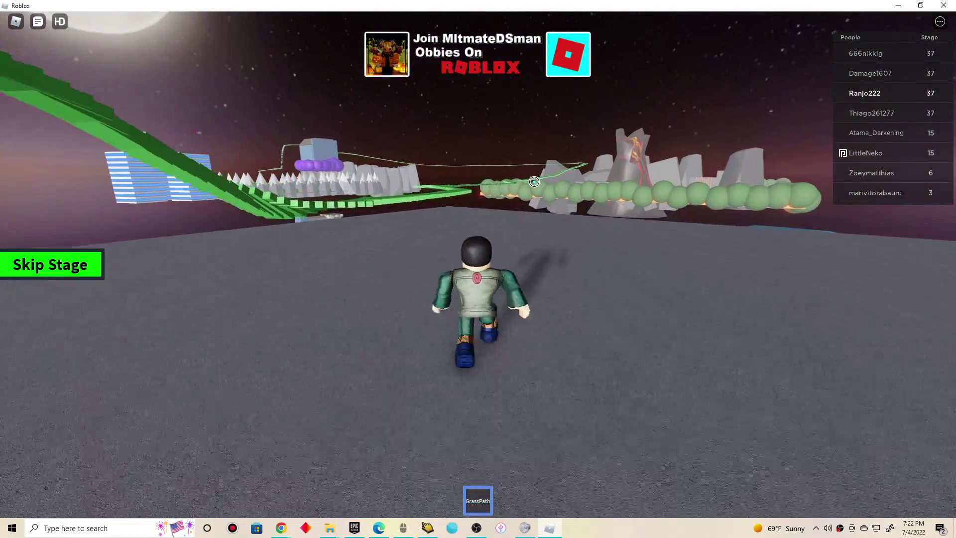
key(w)
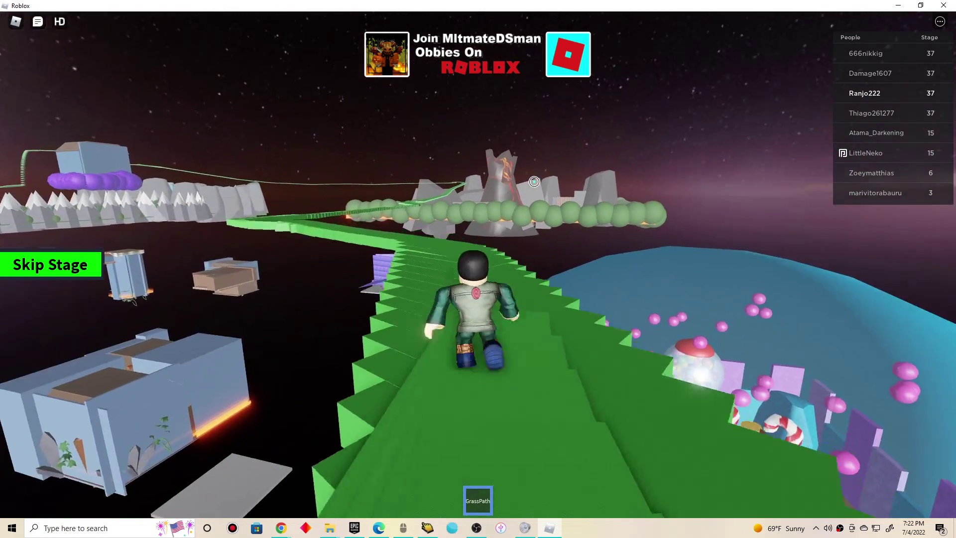
key(w)
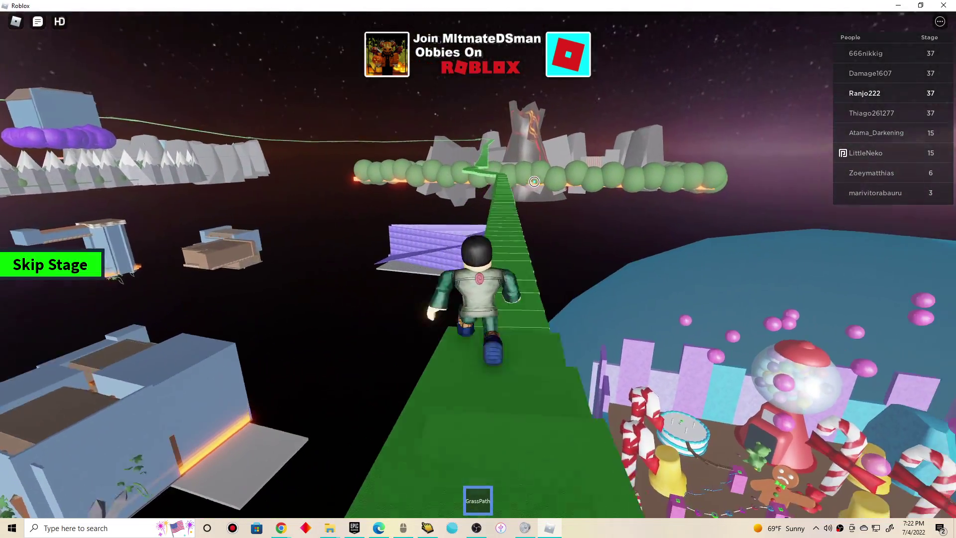
key(w)
key(w)
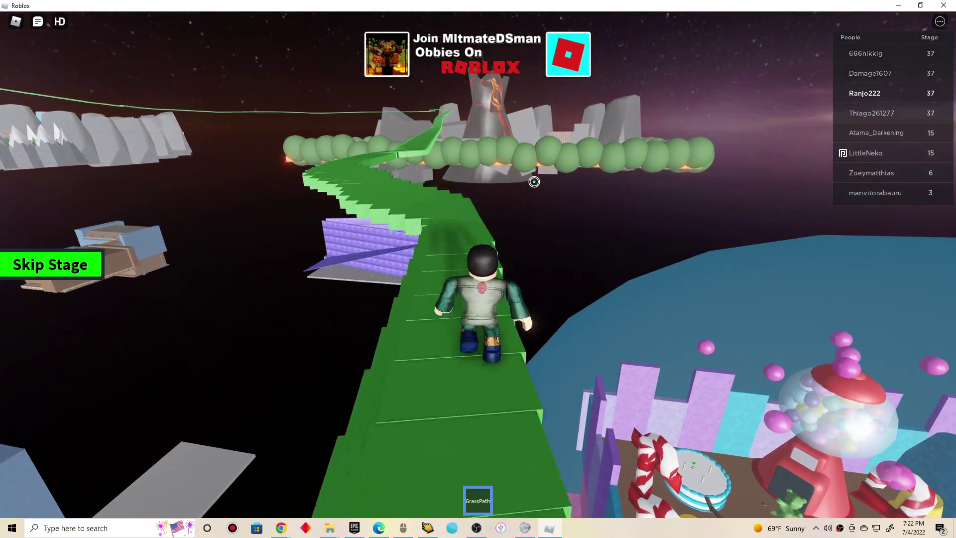
key(w)
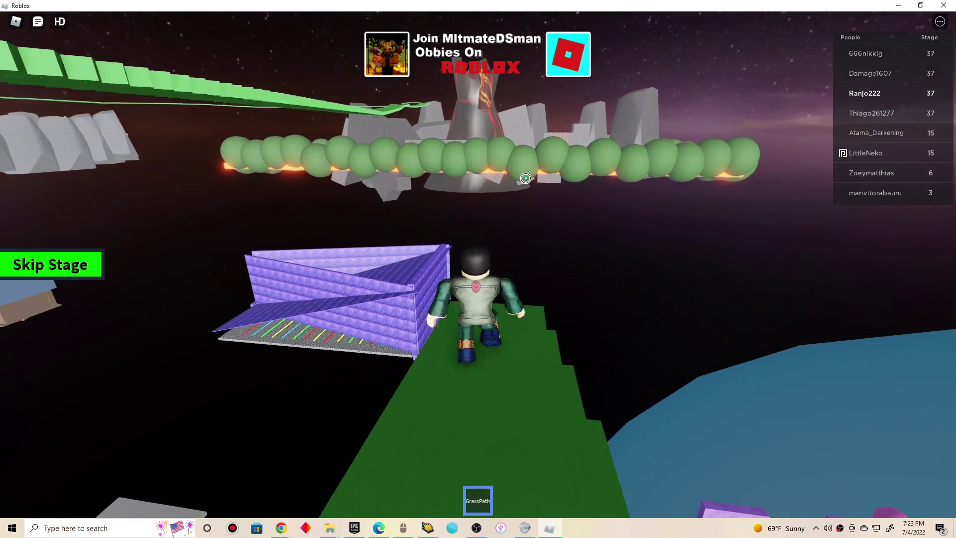
Climb the purple ramp and jump across the grey tile to the green platform
key(w)
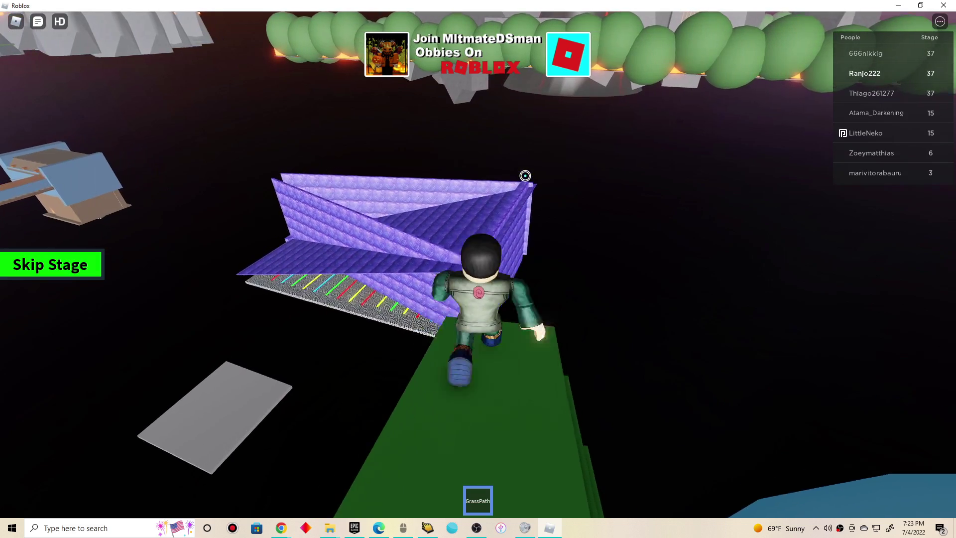
key(w)
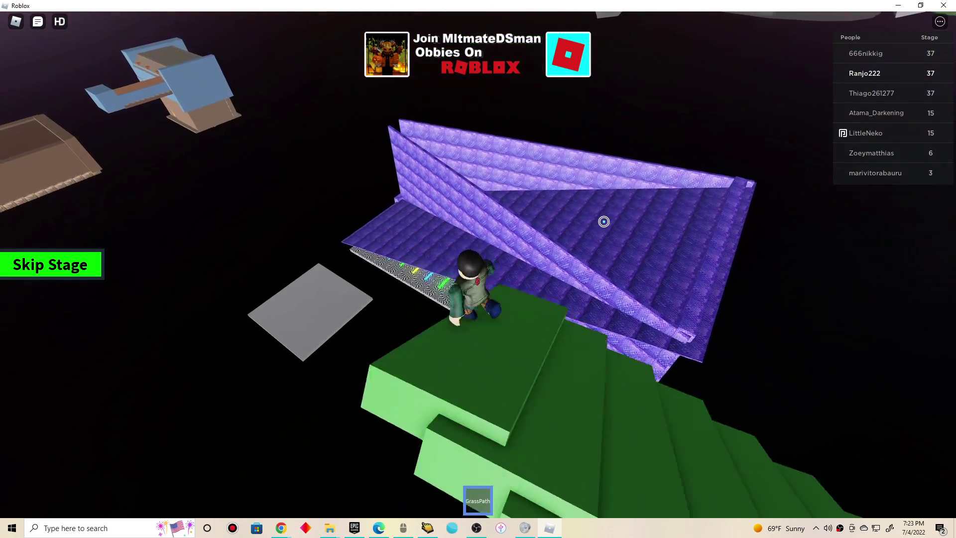
key(w)
key(space)
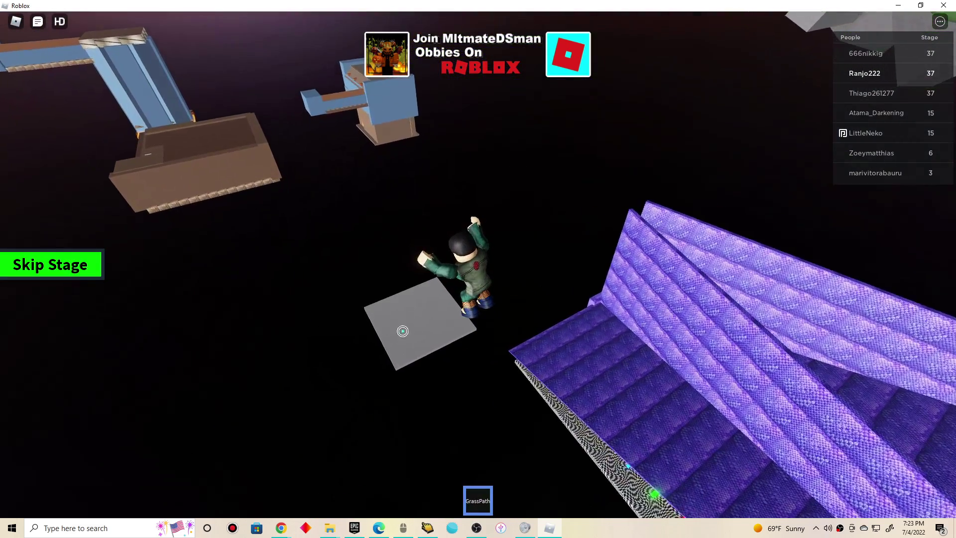
key(w)
key(w)
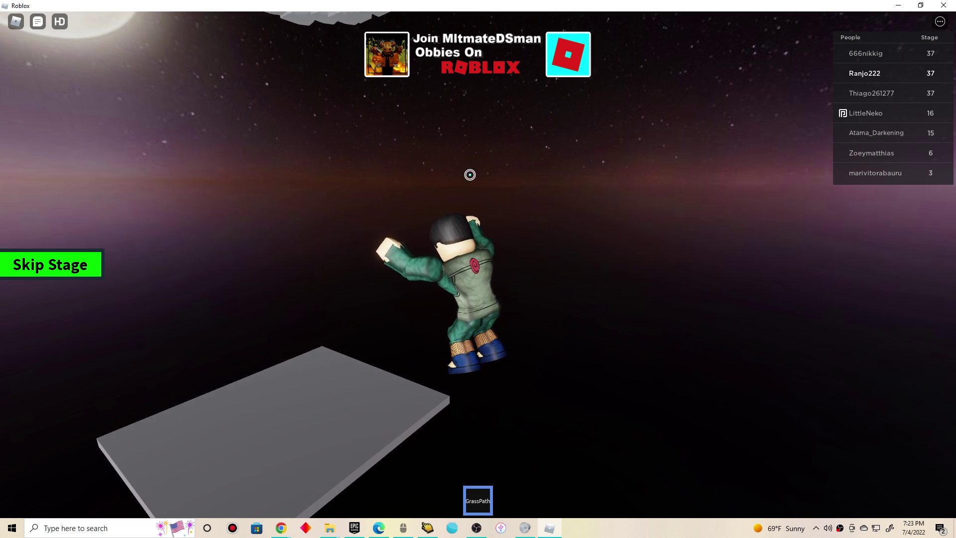
key(w)
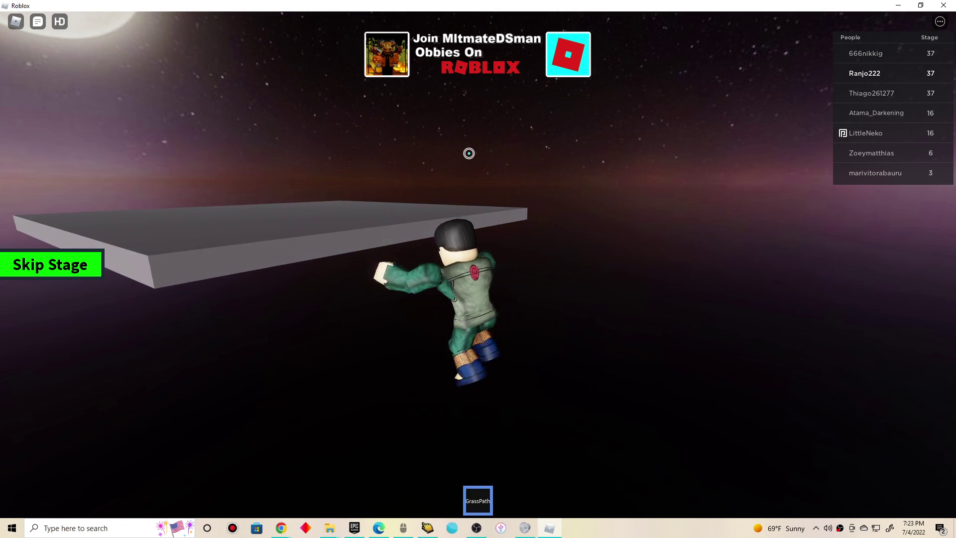
Cross the grey baseplate to its edge and drop off
key(s)
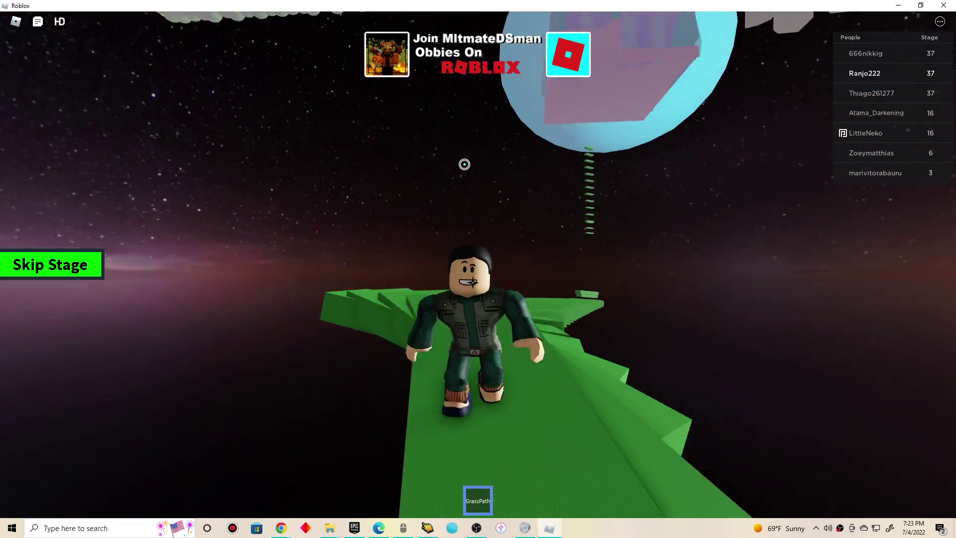
key(a)
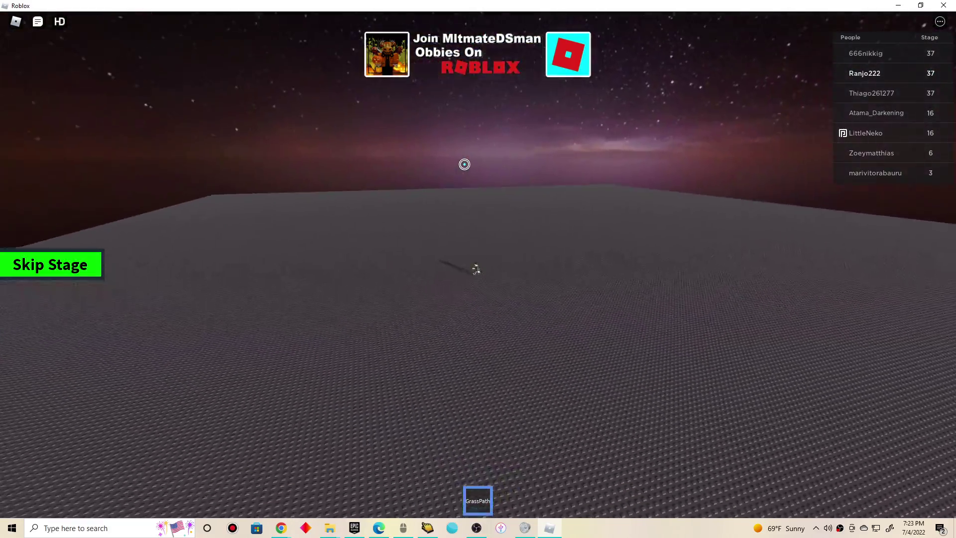
key(w)
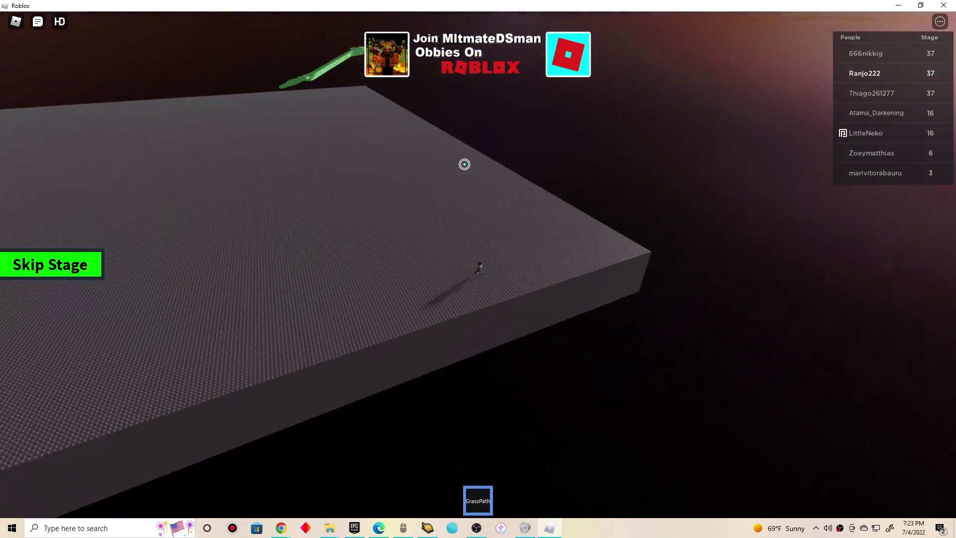
key(w)
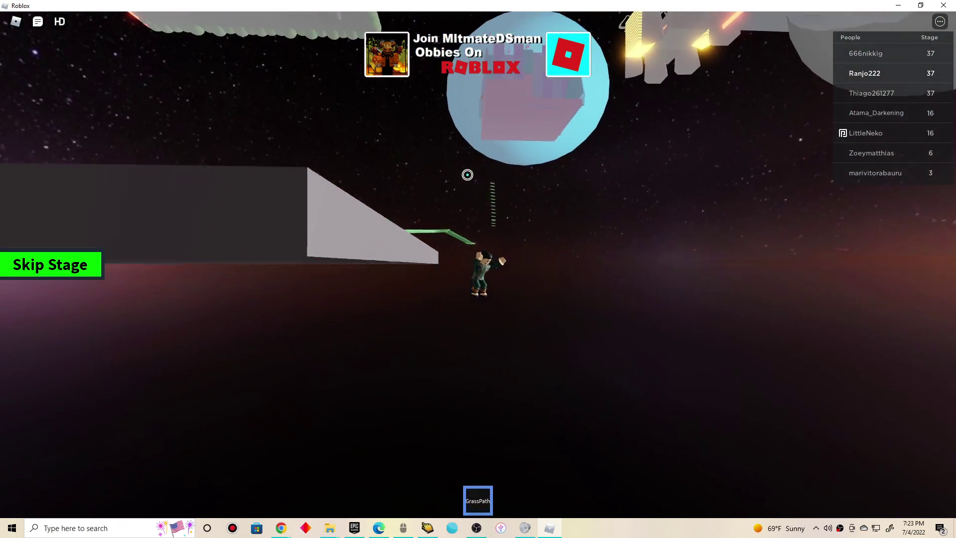
Jump across the green steps onto the grey platform and leap off its edge
key(w)
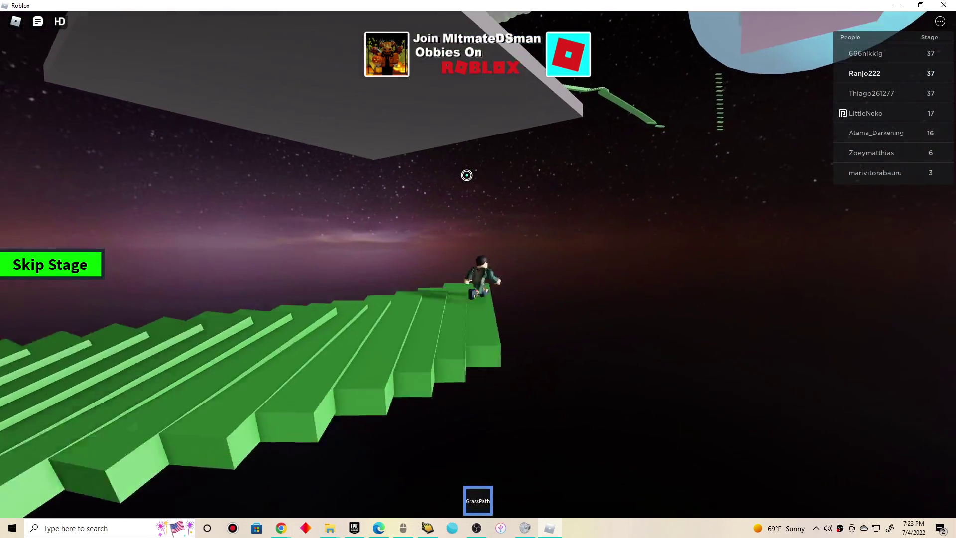
key(w)
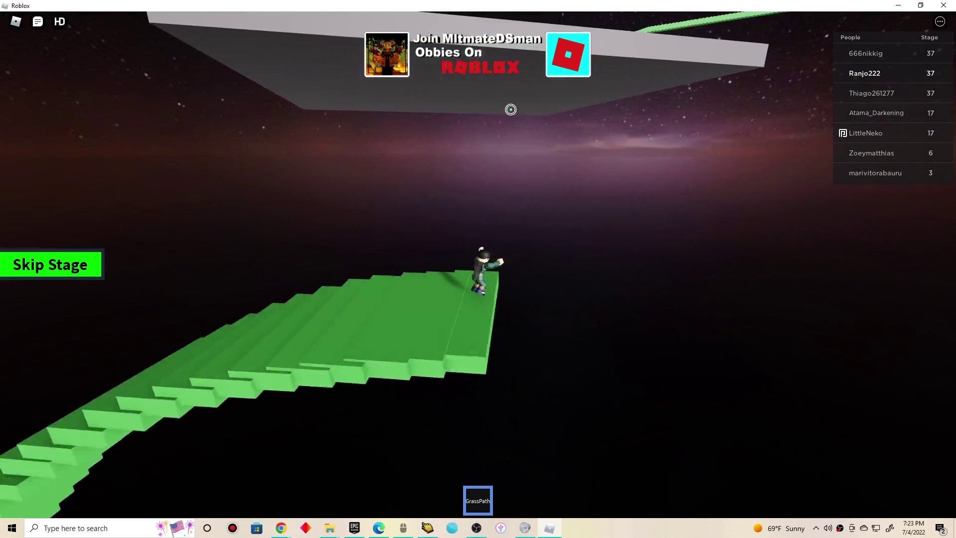
key(space)
key(w)
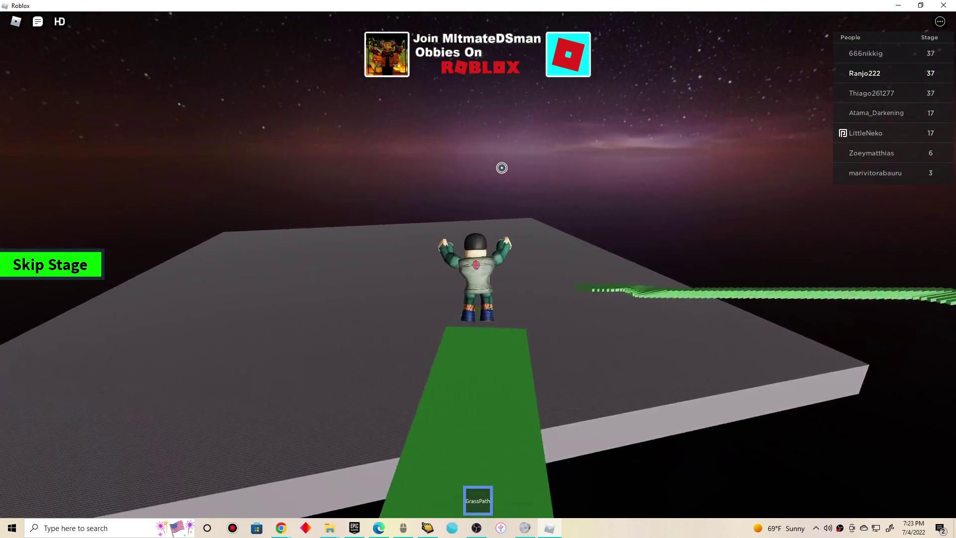
scroll(660, 213, down, 5)
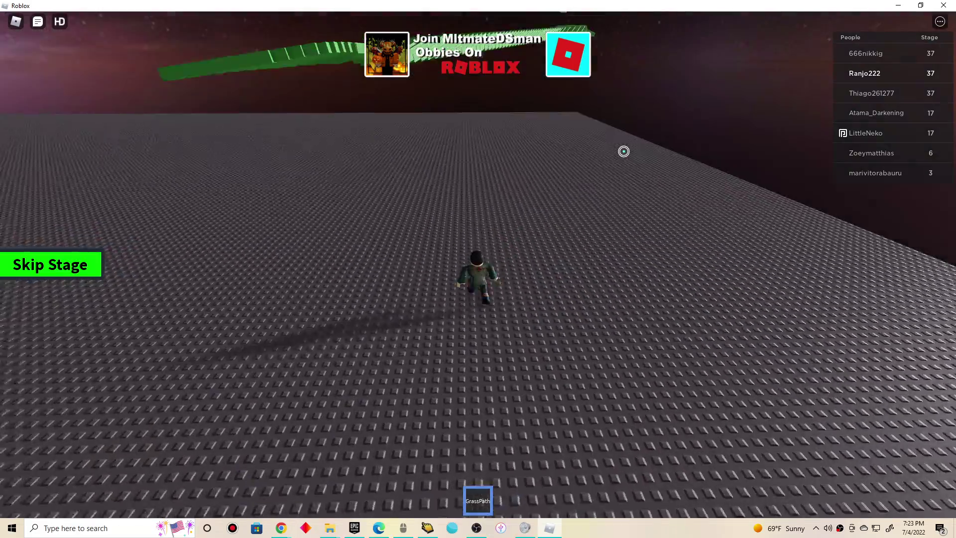
key(s)
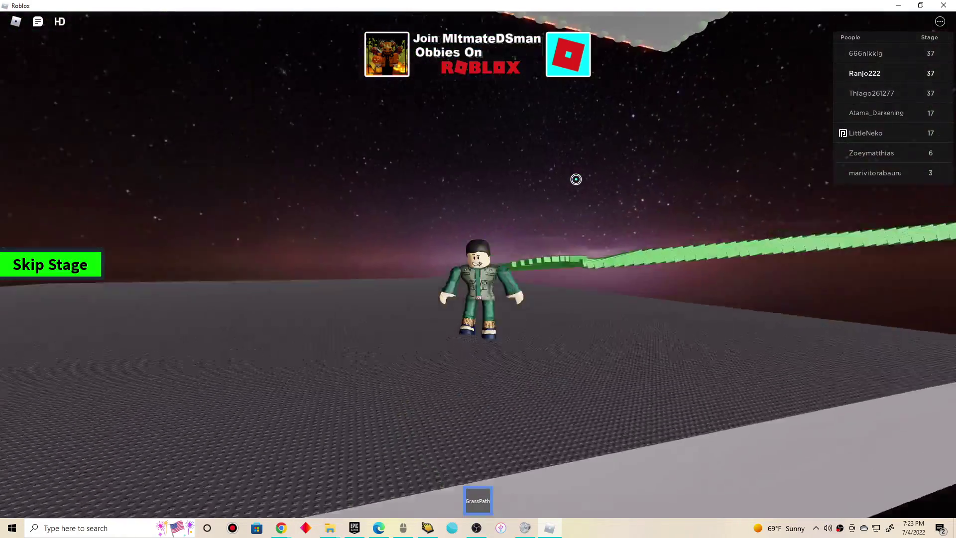
key(s)
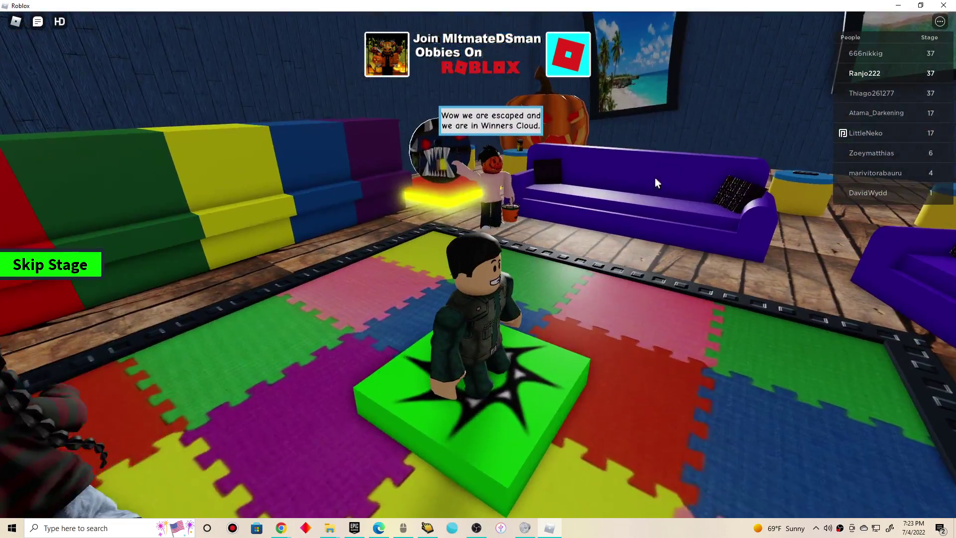
Walk past the rainbow and purple couches, equip RedPath with 2, and head out to the red path
key(w)
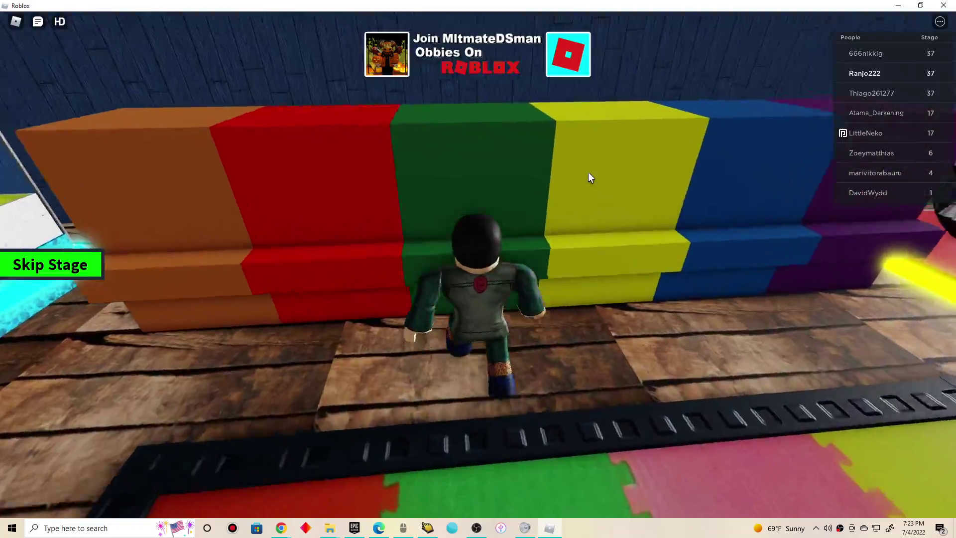
key(a)
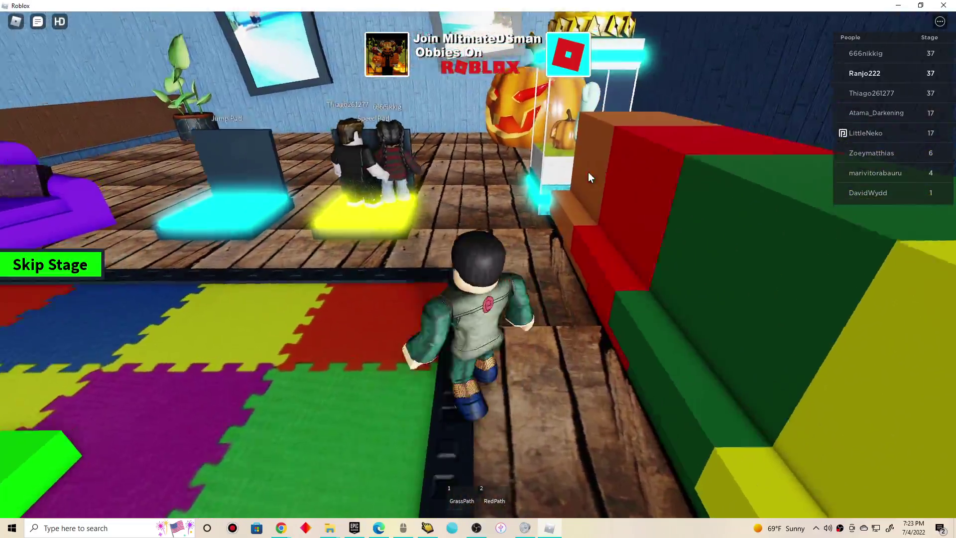
key(w)
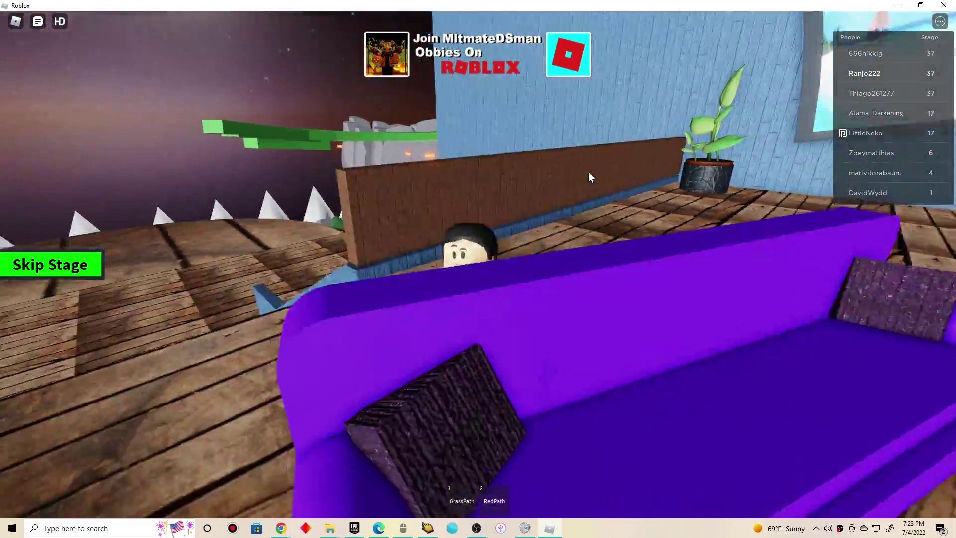
key(w)
key(shift)
key(2)
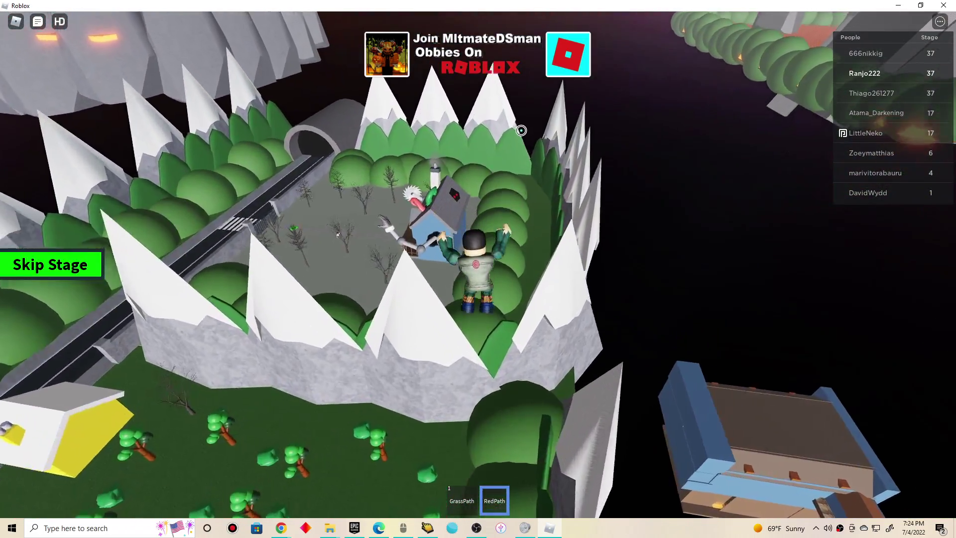
Run the avatar along the red path past the floating ring and around the blue candy dome
key(w)
key(w)
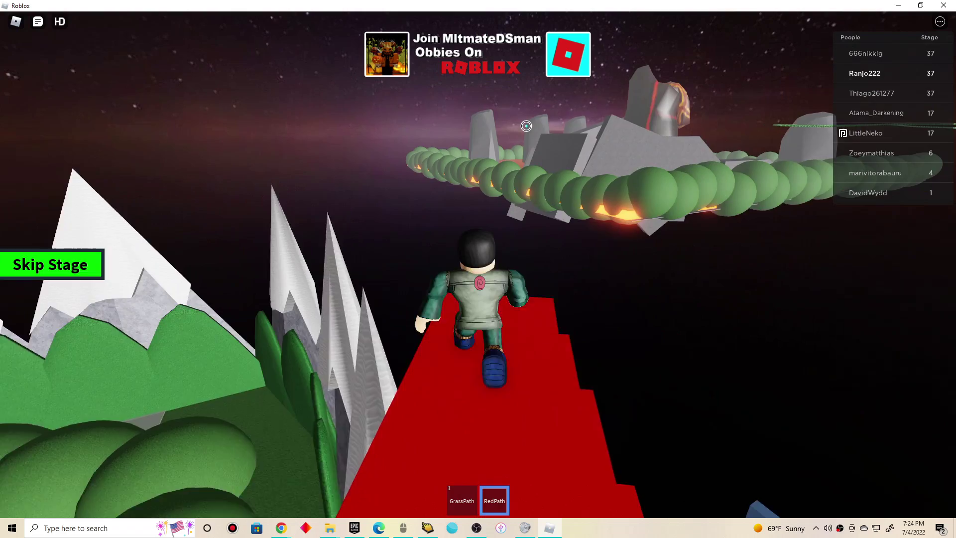
key(w)
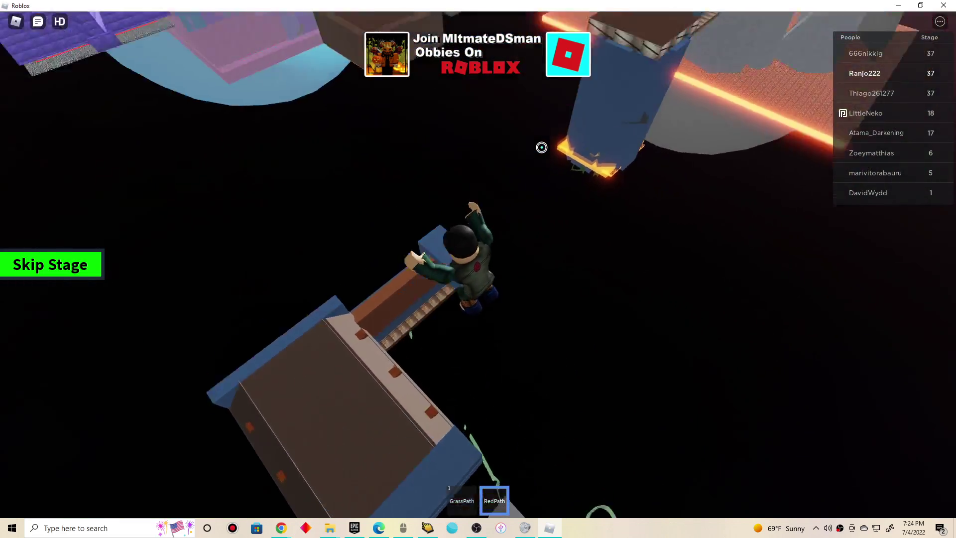
key(a)
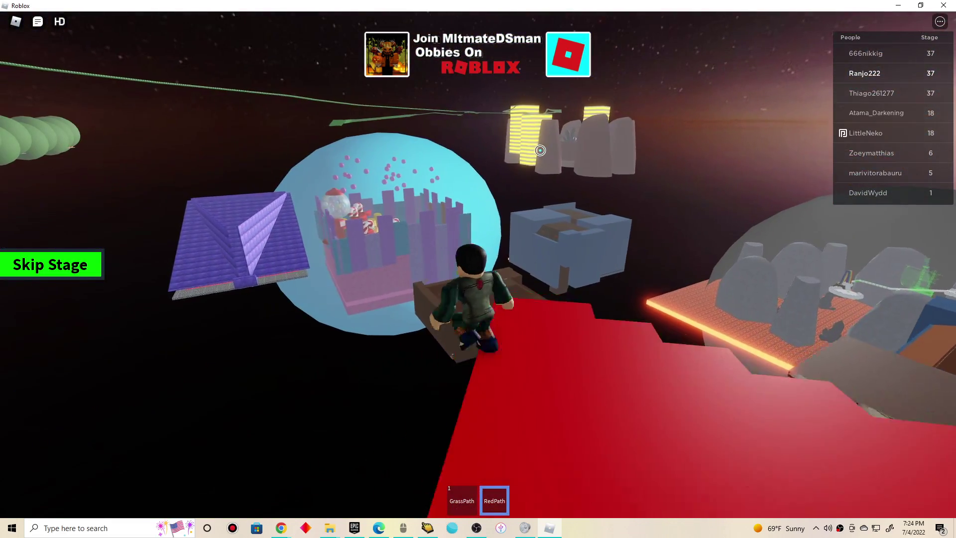
key(w)
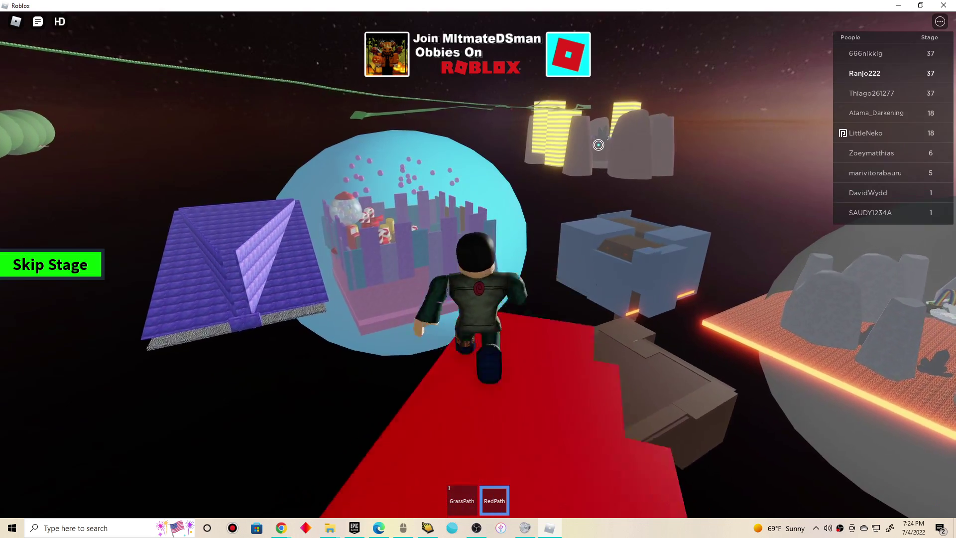
key(a)
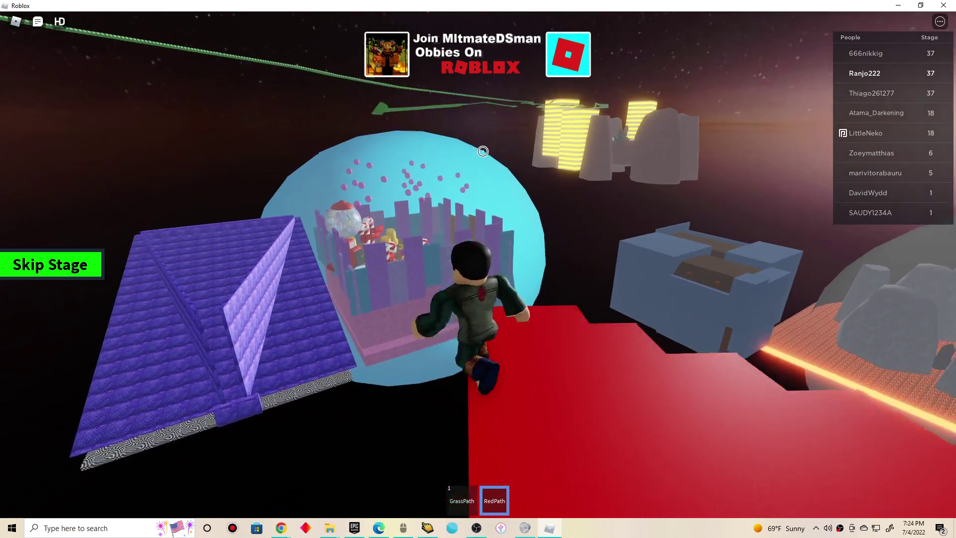
key(d)
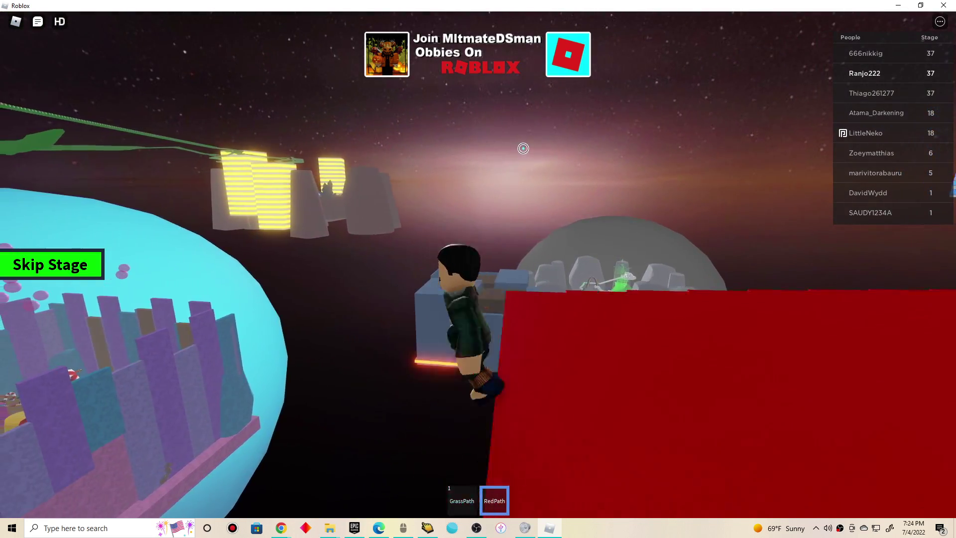
key(d)
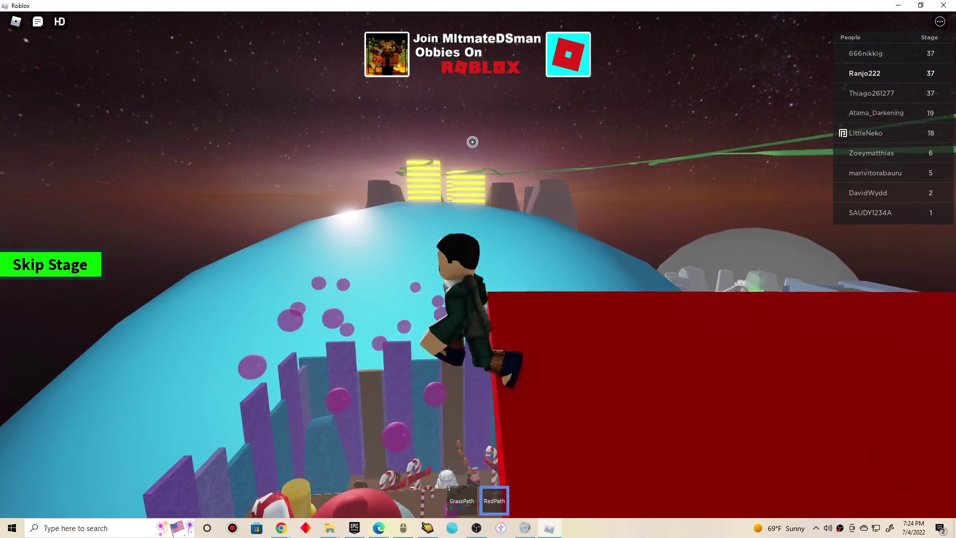
Climb the red spiral staircase, jumping onto the next red section
key(s)
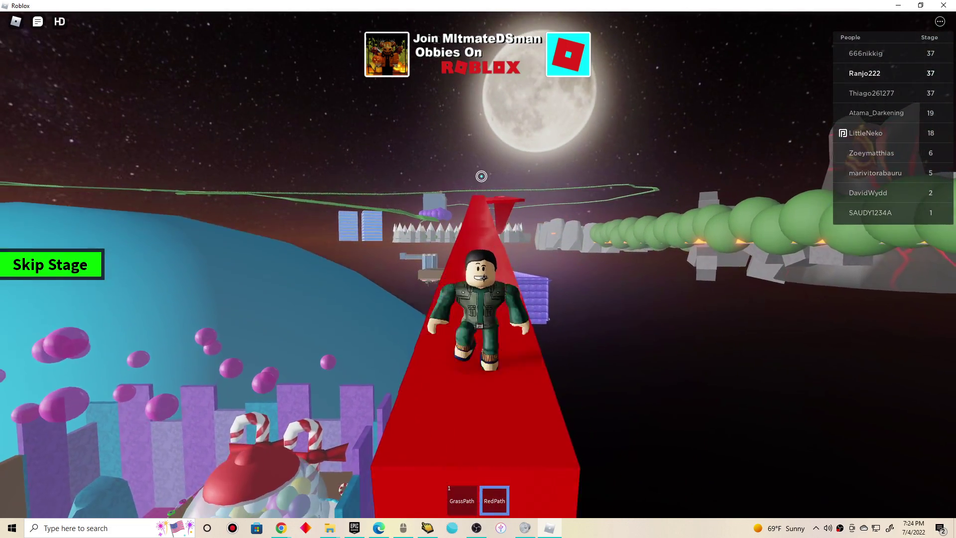
key(s)
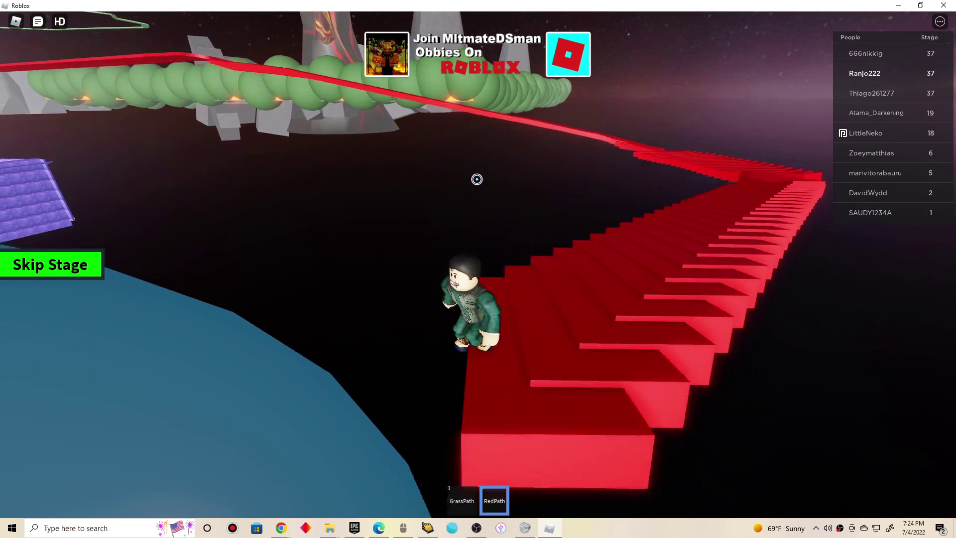
key(w)
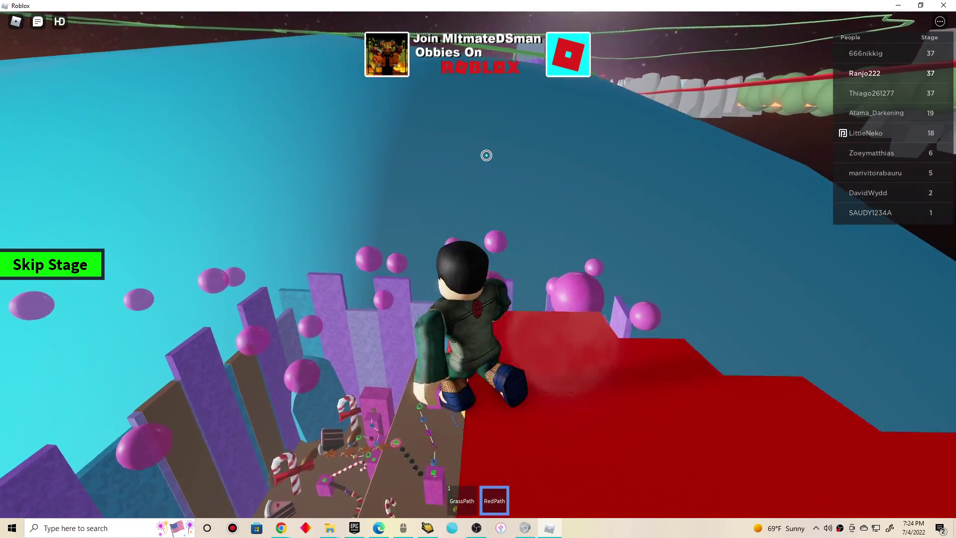
key(w)
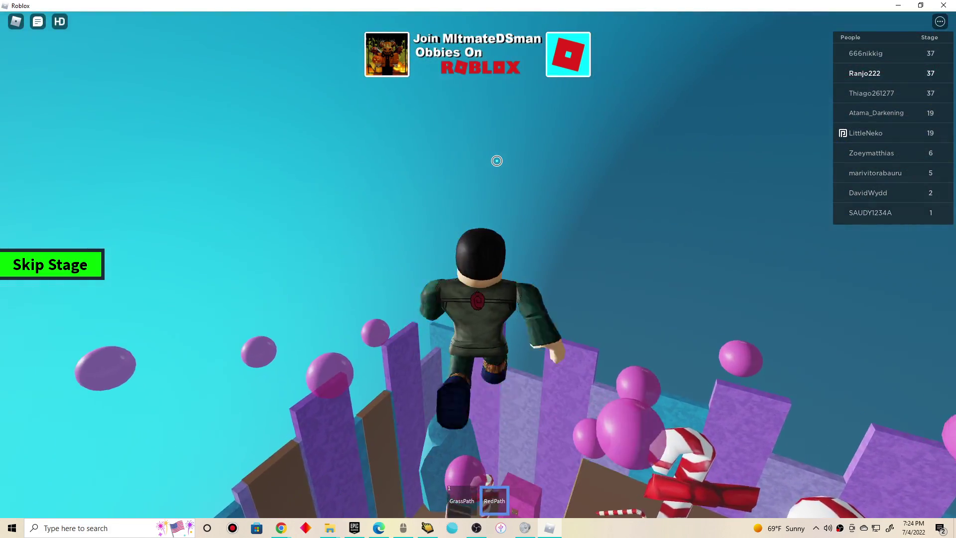
key(space)
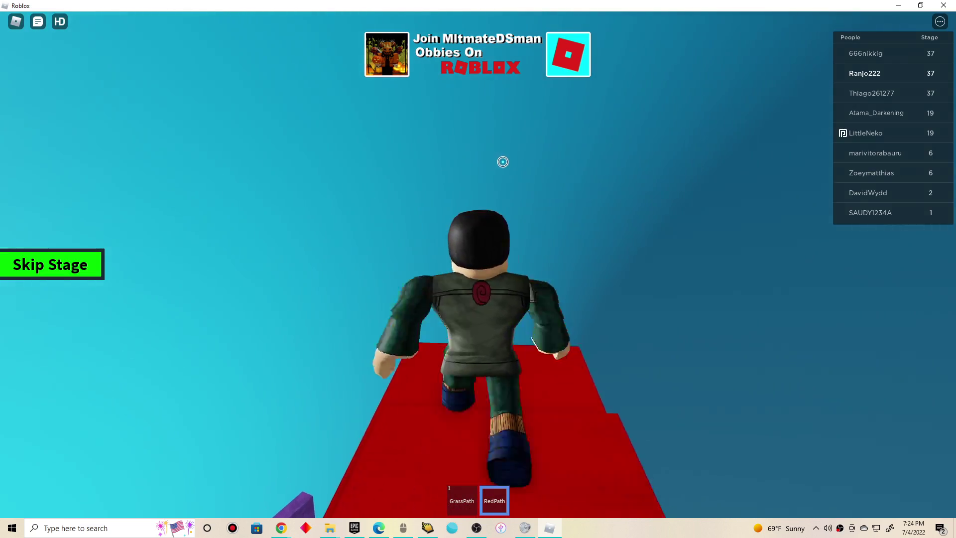
key(w)
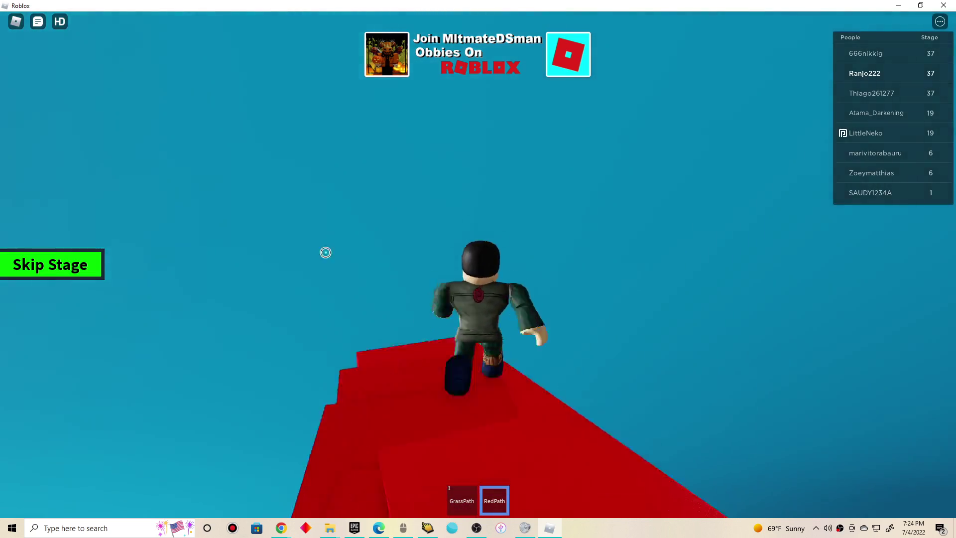
Run the winding red path past the rocky lava crater
key(w)
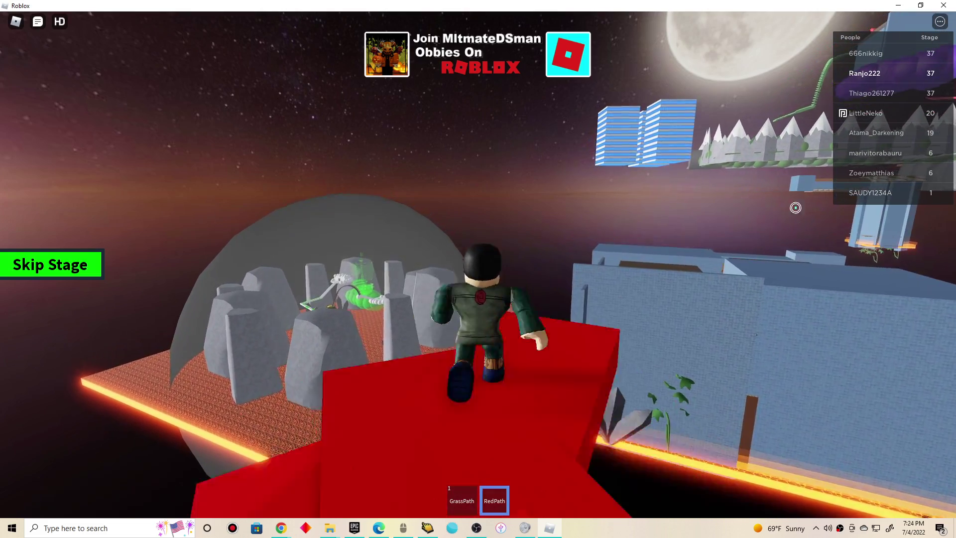
key(w)
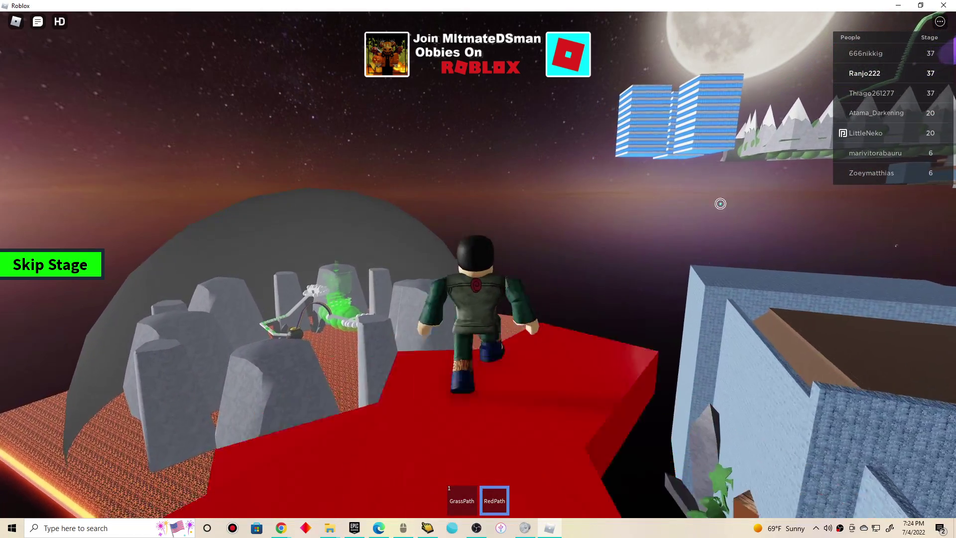
key(w)
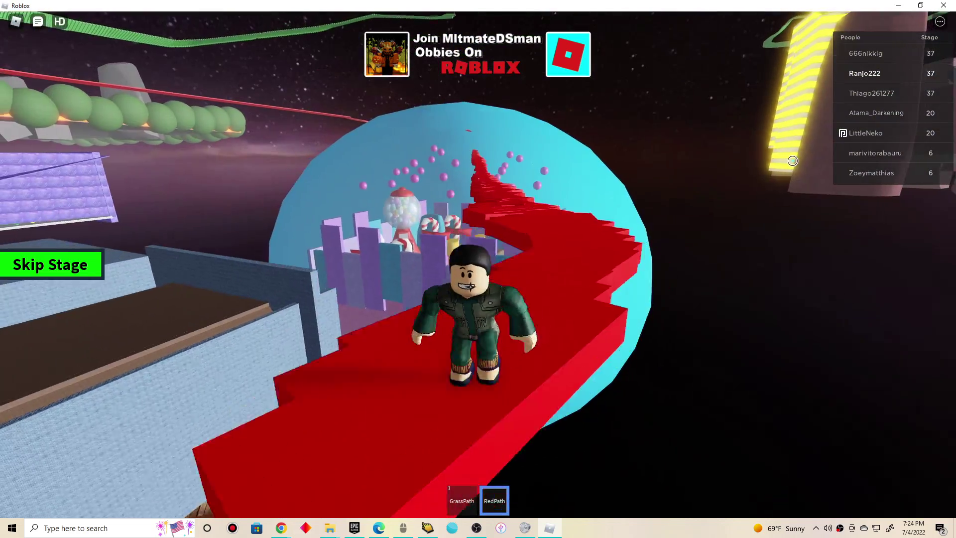
key(s)
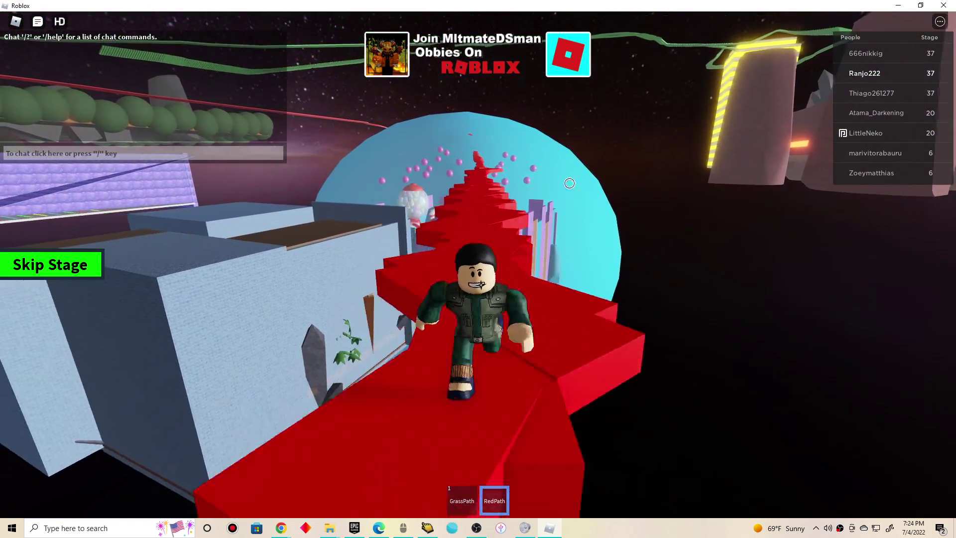
key(w)
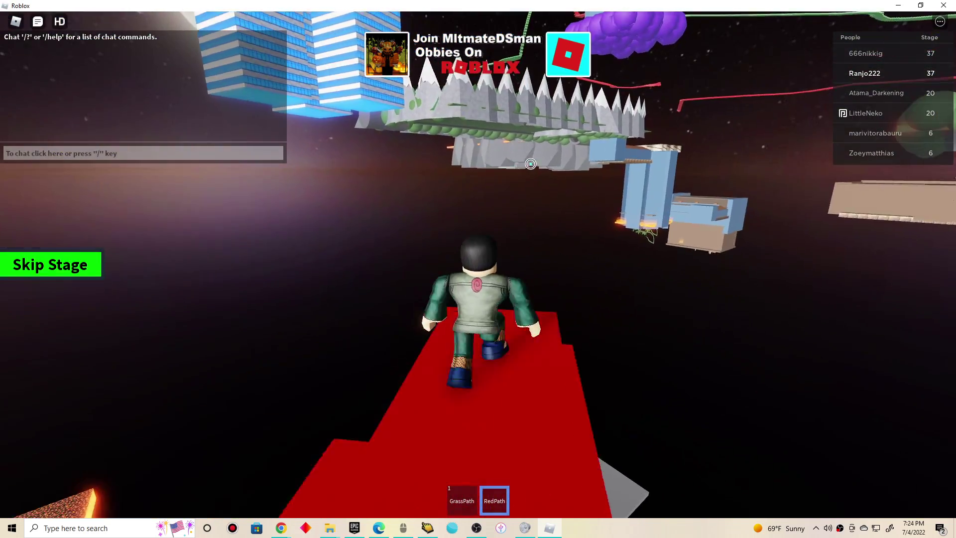
key(w)
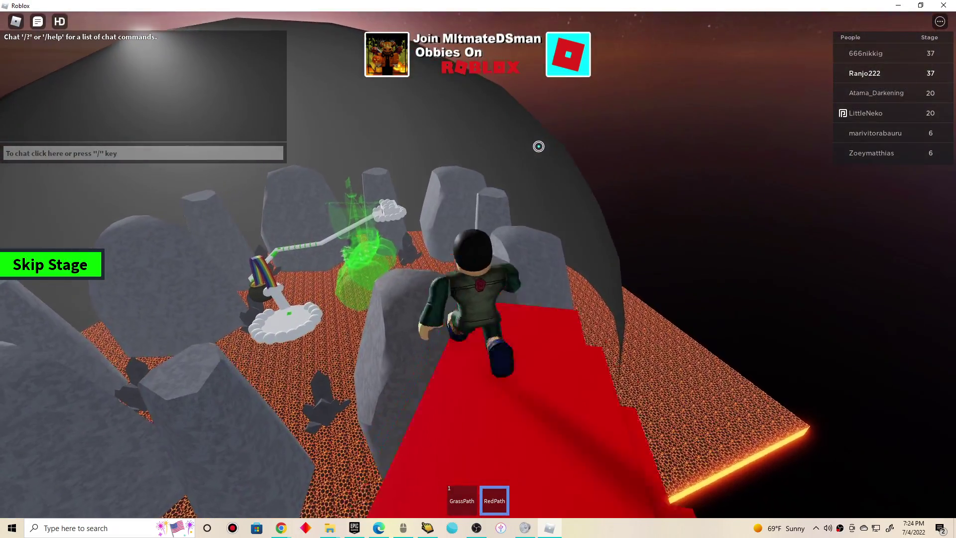
key(w)
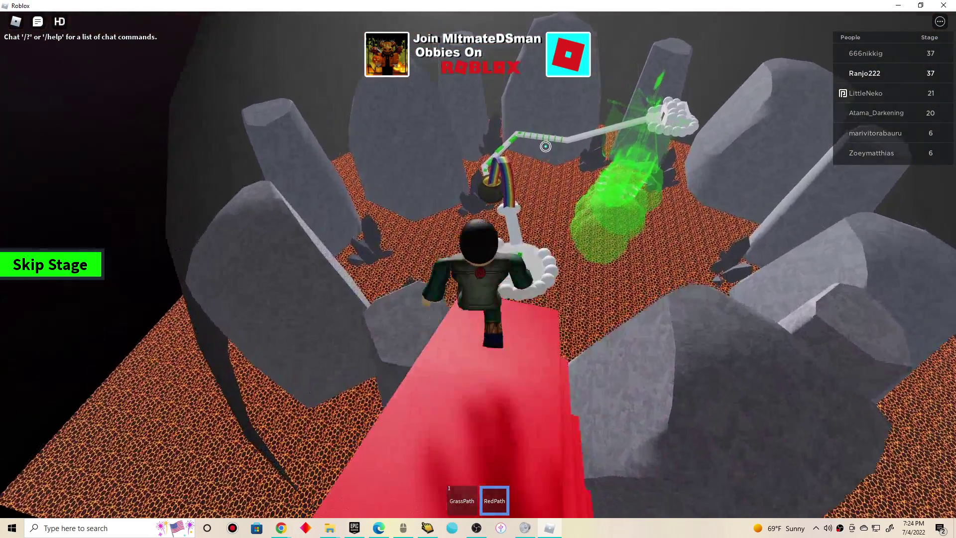
Climb the red path to the spiked mountain platform and jump off its end
key(w)
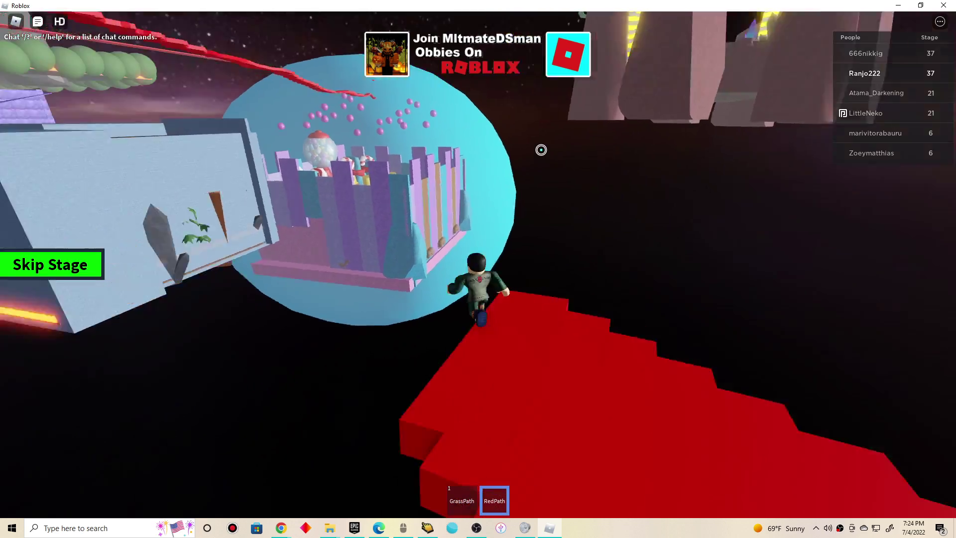
key(w)
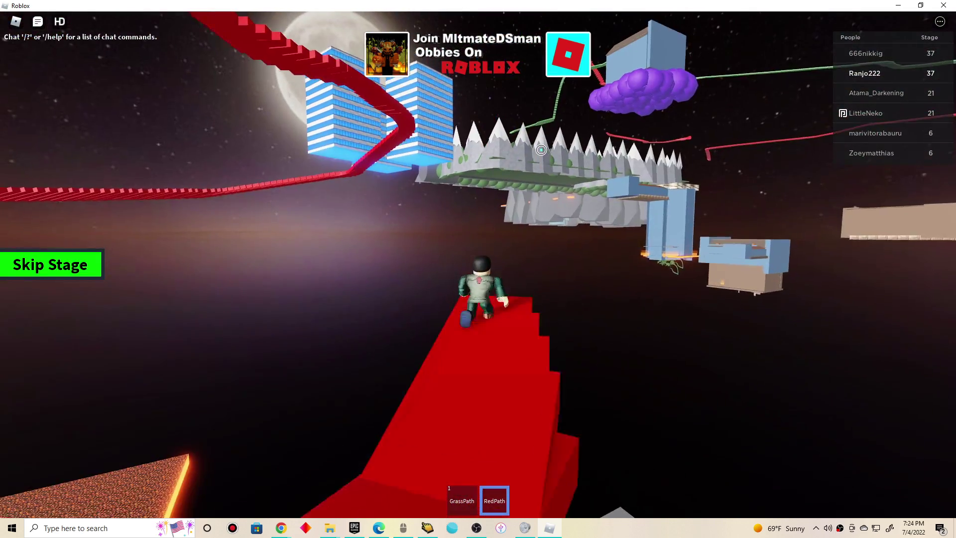
key(w)
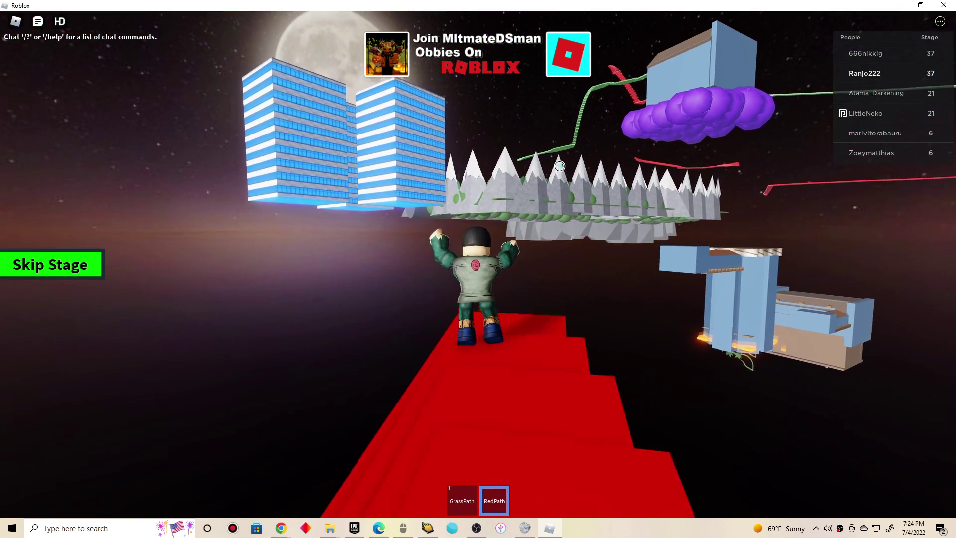
key(w)
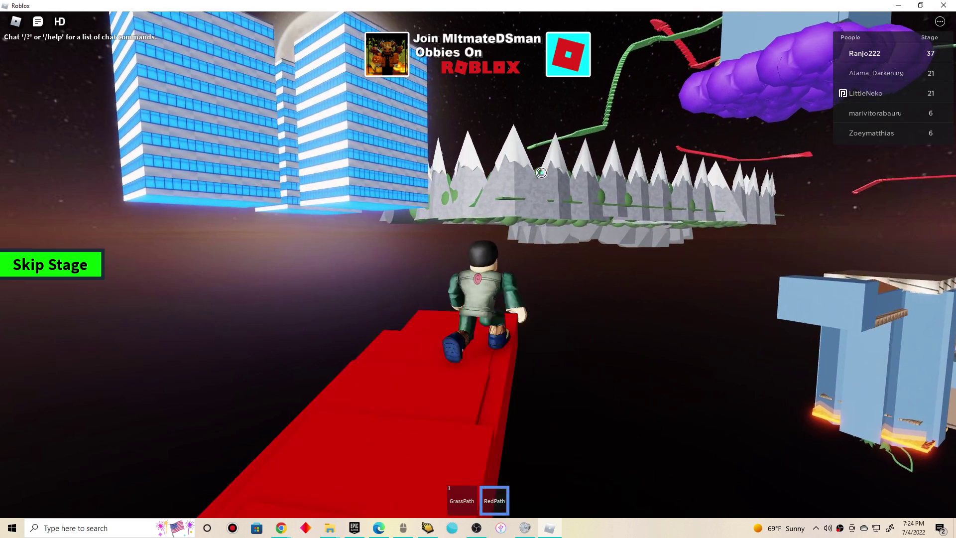
key(w)
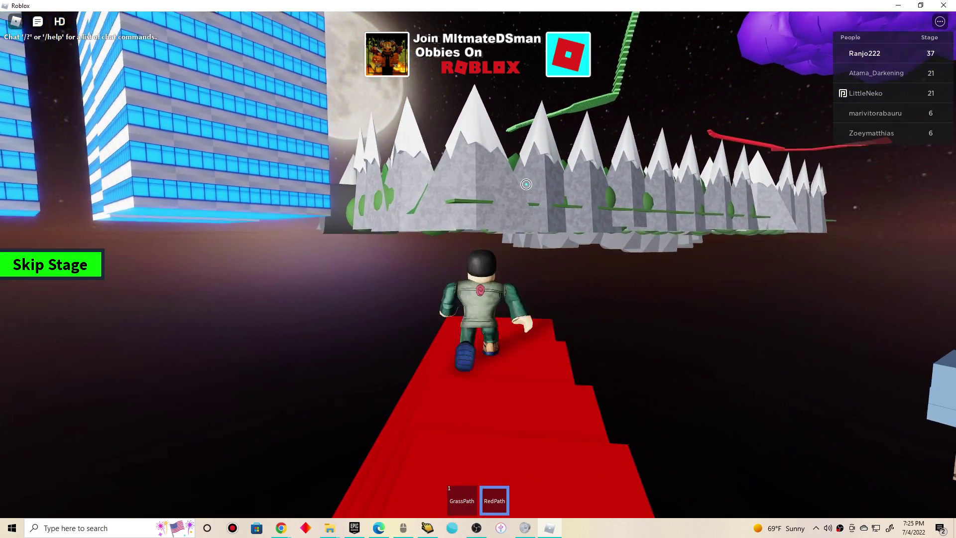
key(space)
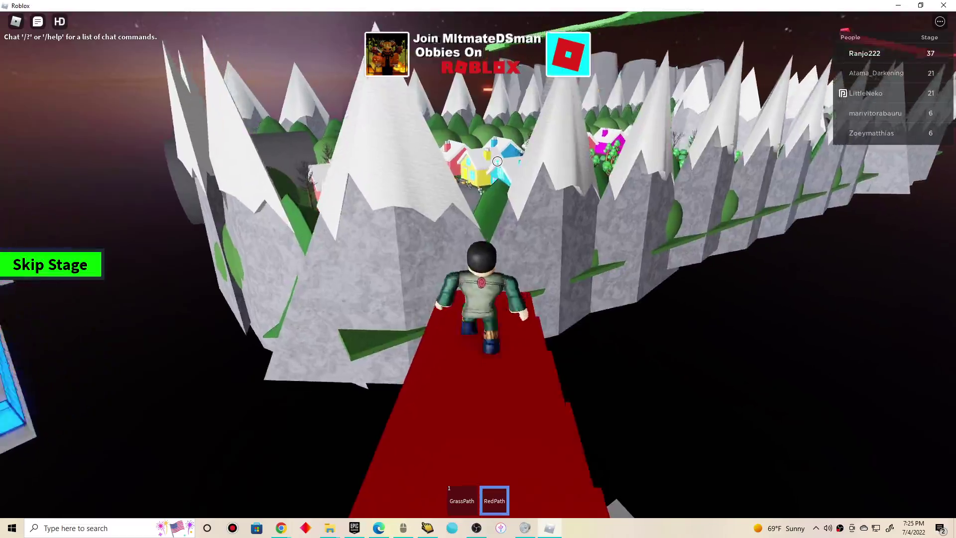
Drop into the village and walk to the yellow FunHouse's glowing green portal pad
key(w)
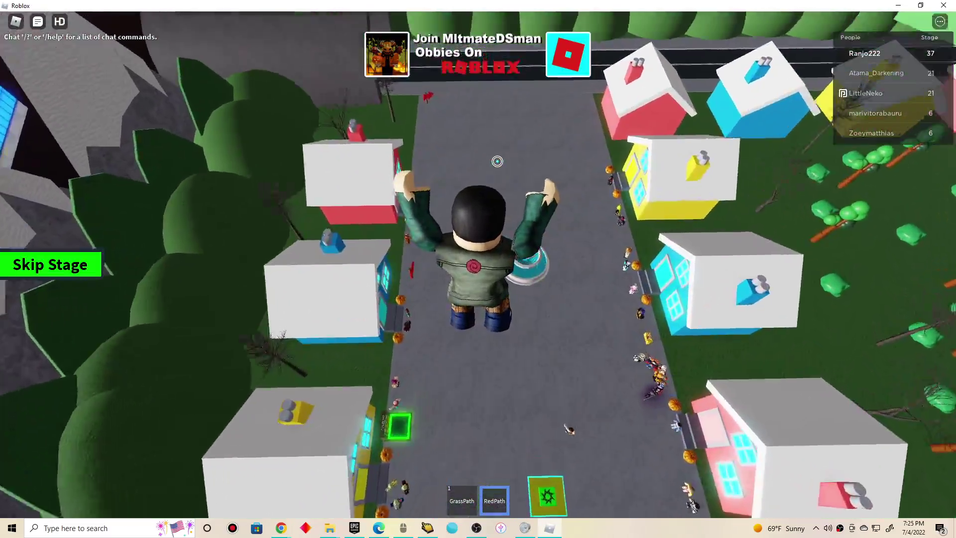
key(a)
key(w)
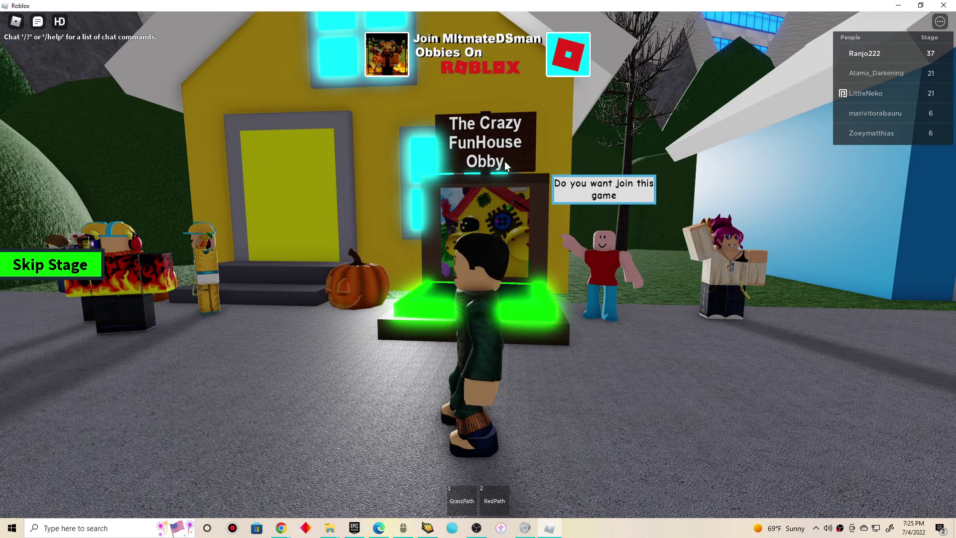
key(w)
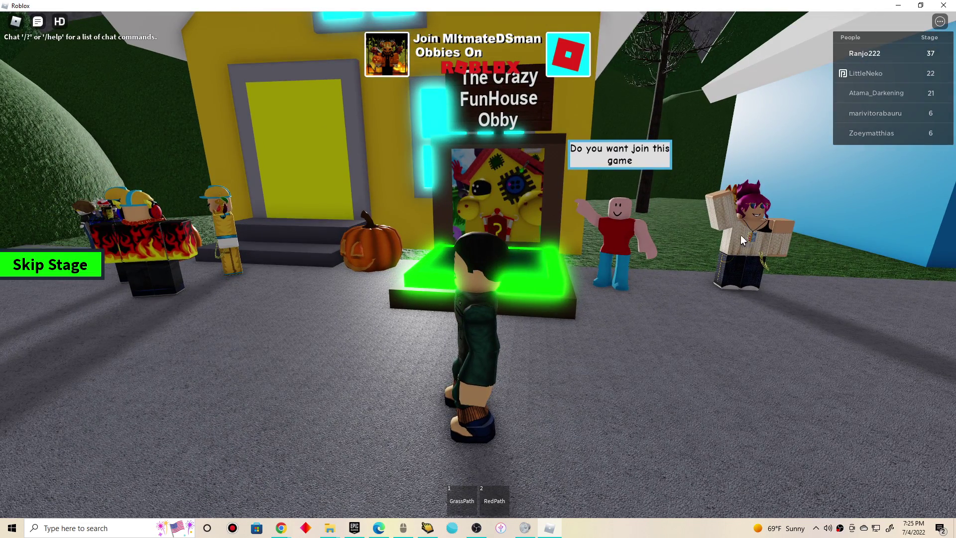
key(w)
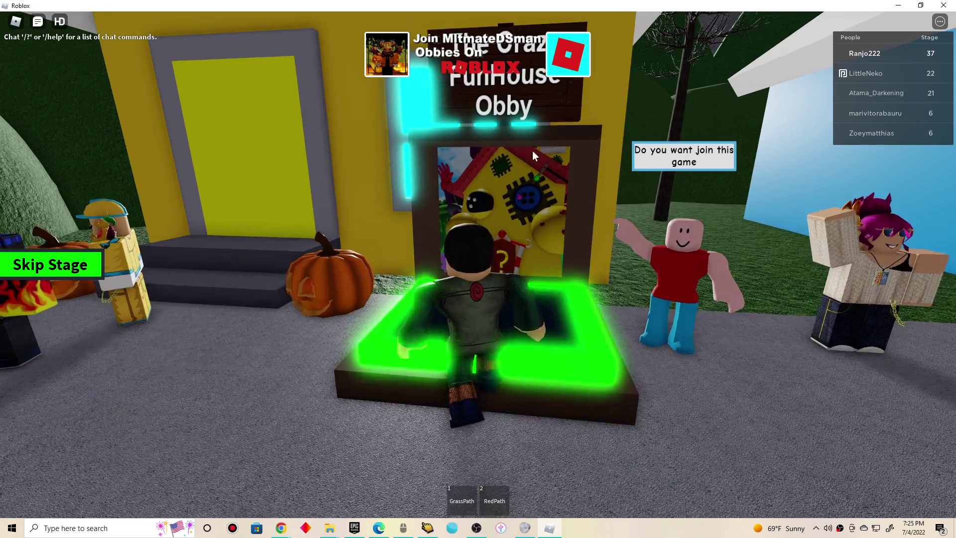
key(s)
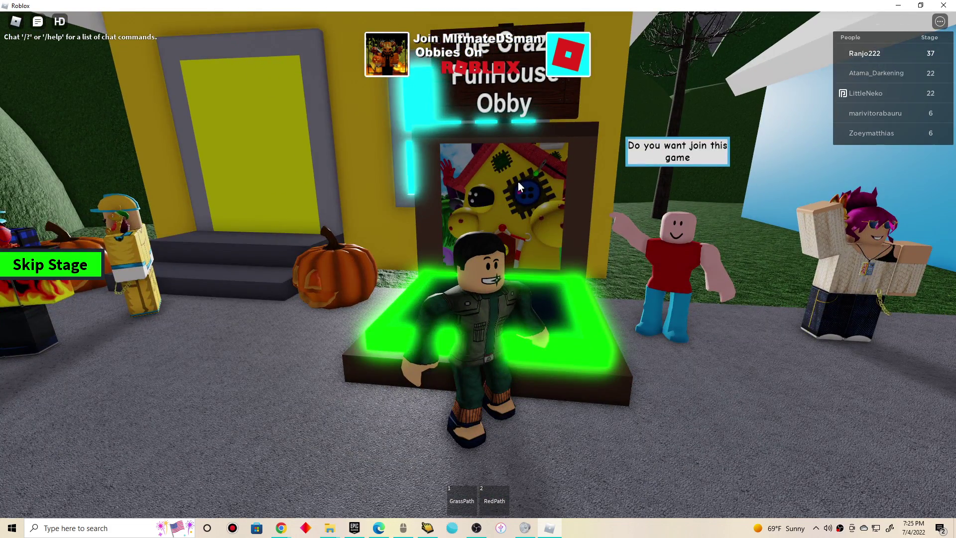